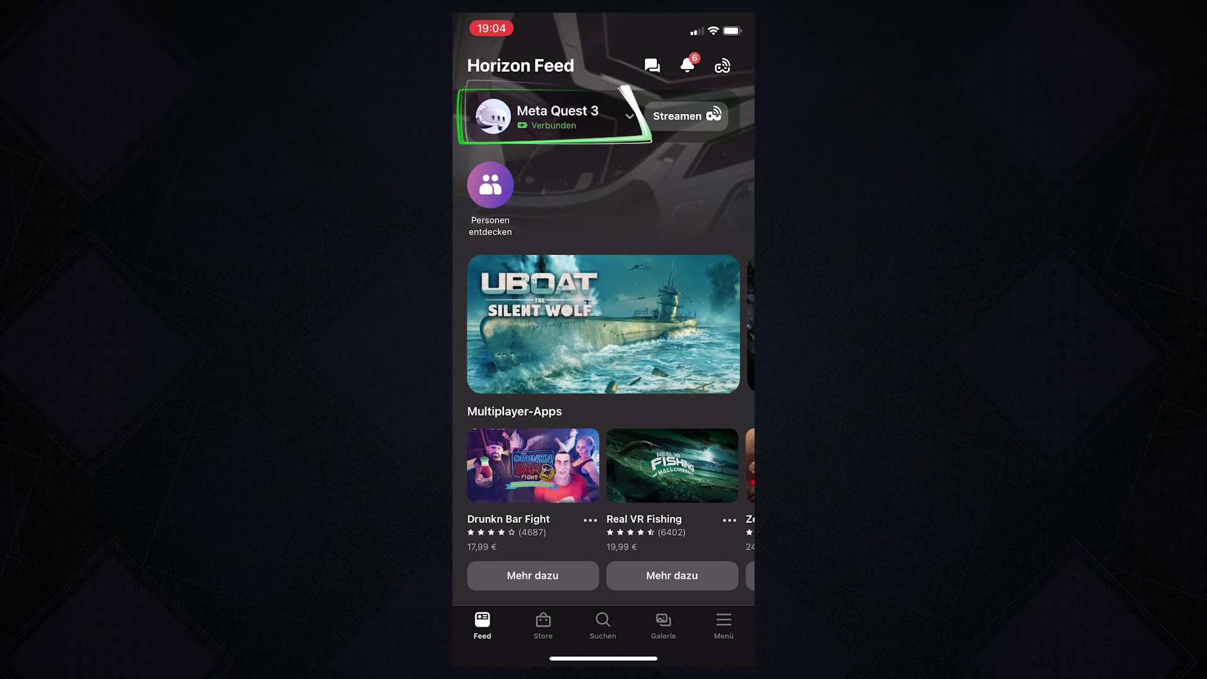
# Select the Meta Quest 3 headset and go to Headset-Einstellungen > Entwicklungsmodus.
pyautogui.click(556, 115)
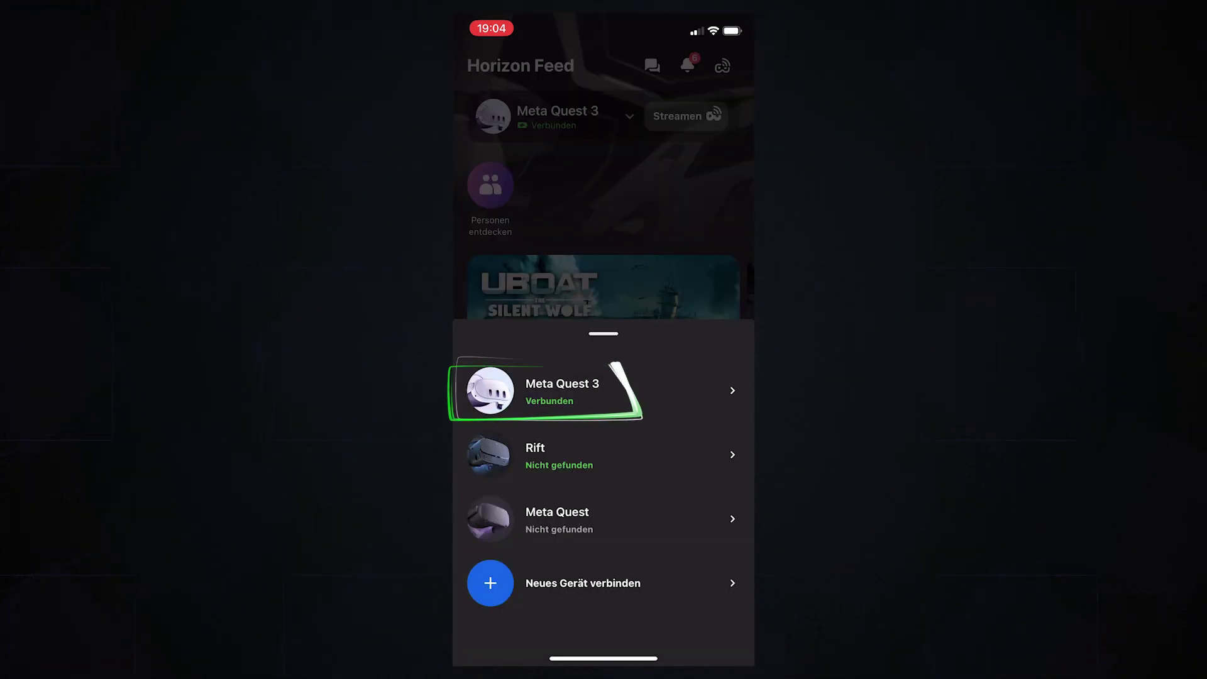
pyautogui.click(562, 390)
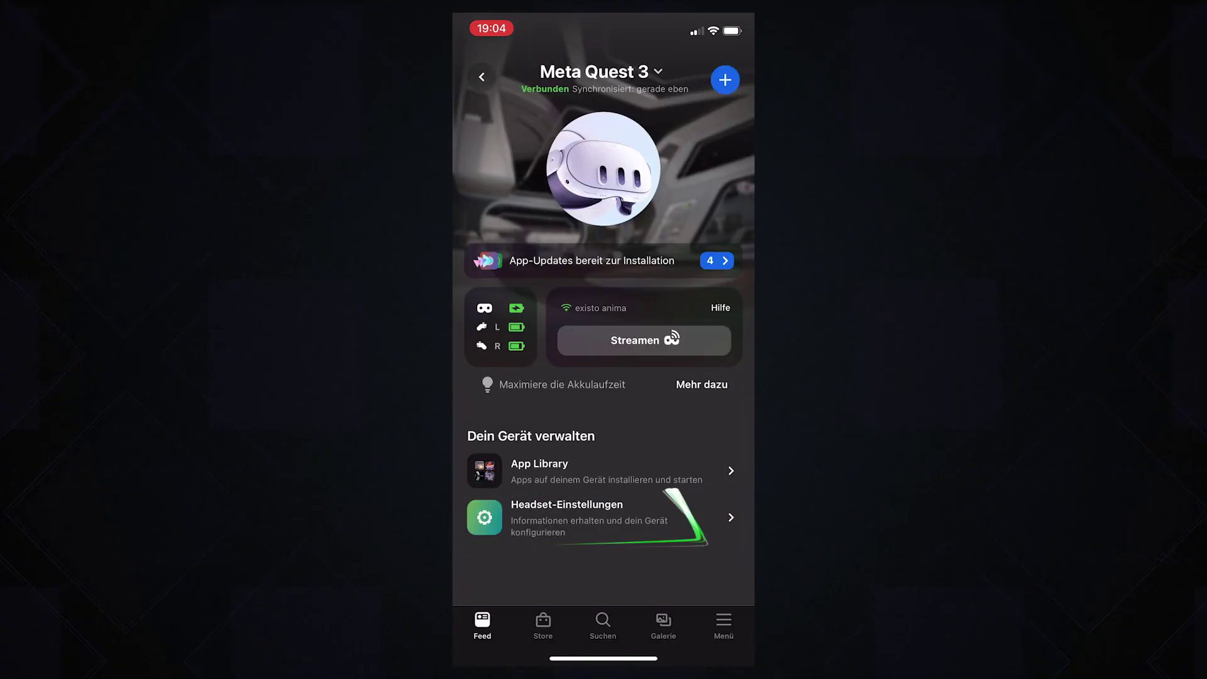
pyautogui.click(566, 517)
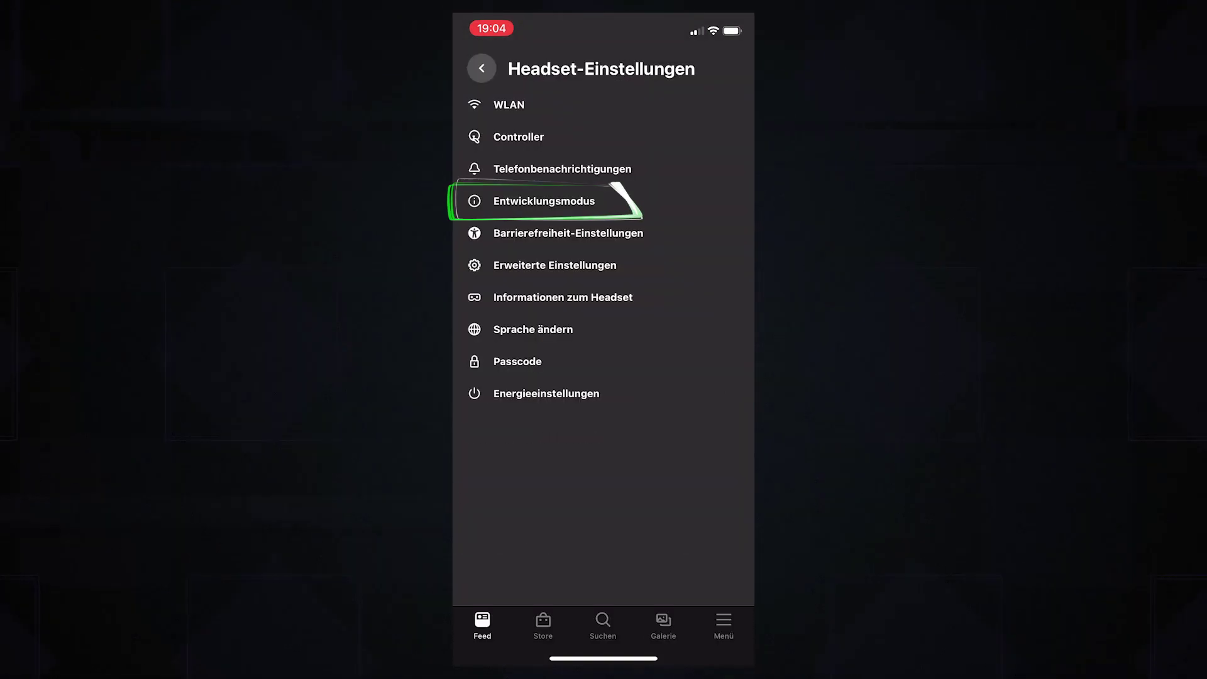
pyautogui.click(544, 200)
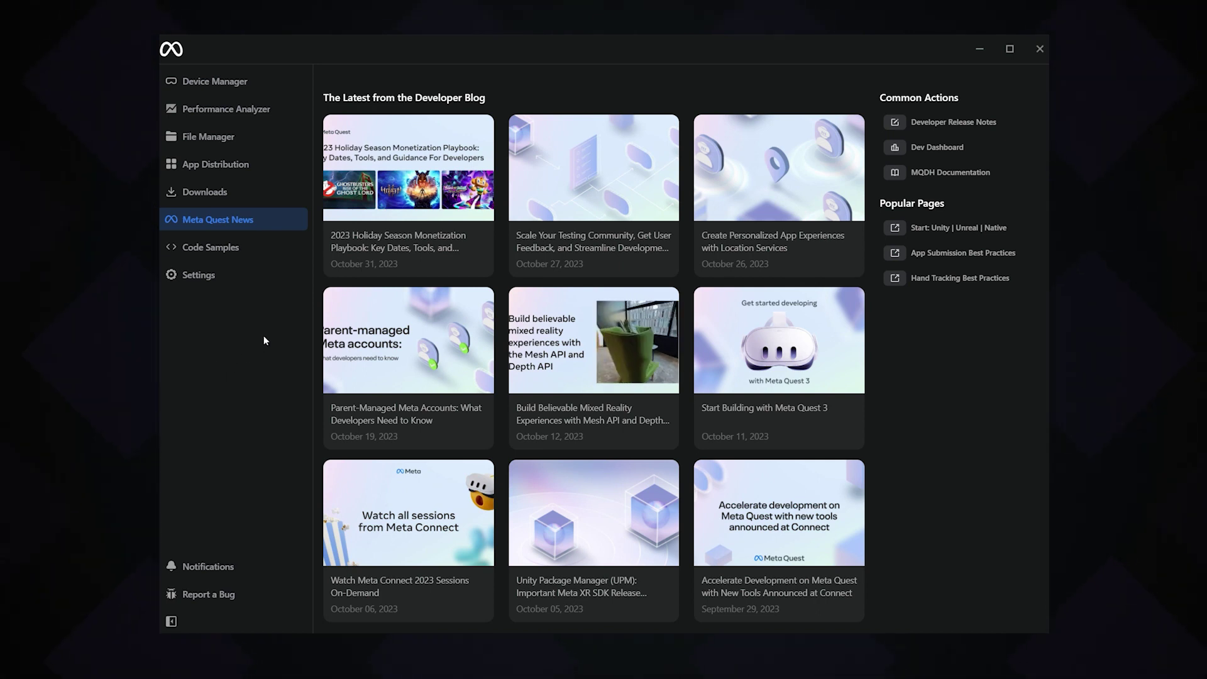
# Show the Downloads > Other Packages list, confirming Oculus ADB Drivers is installed.
pyautogui.click(215, 191)
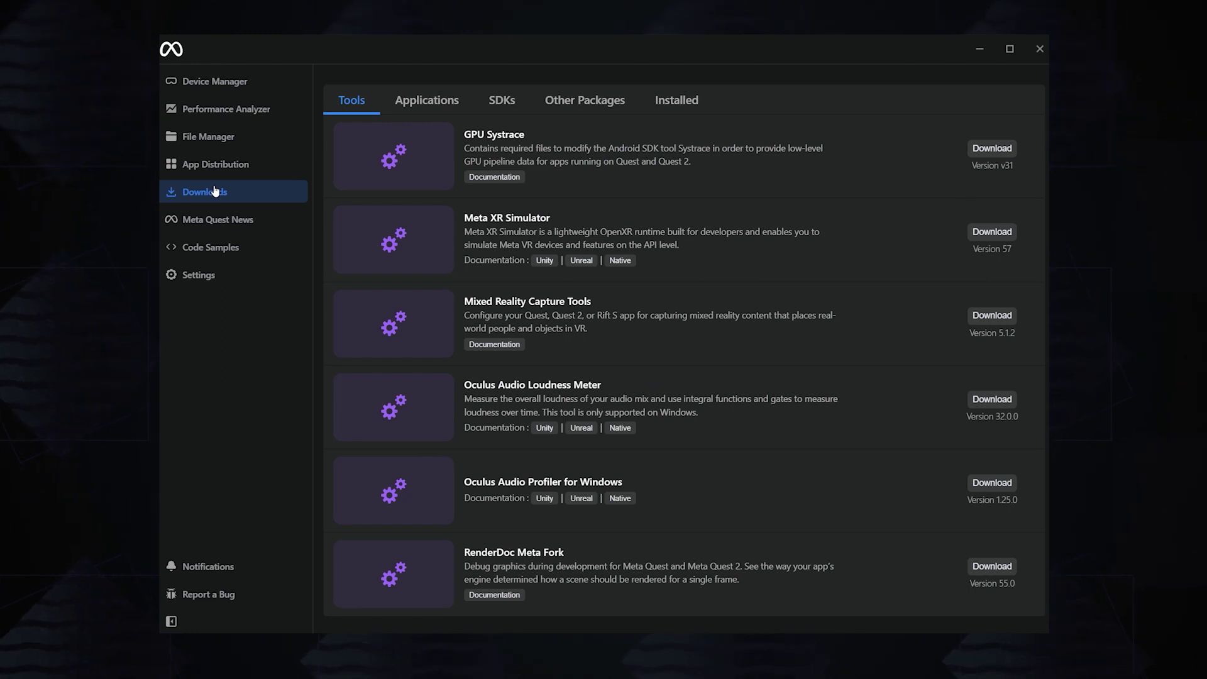
pyautogui.click(599, 108)
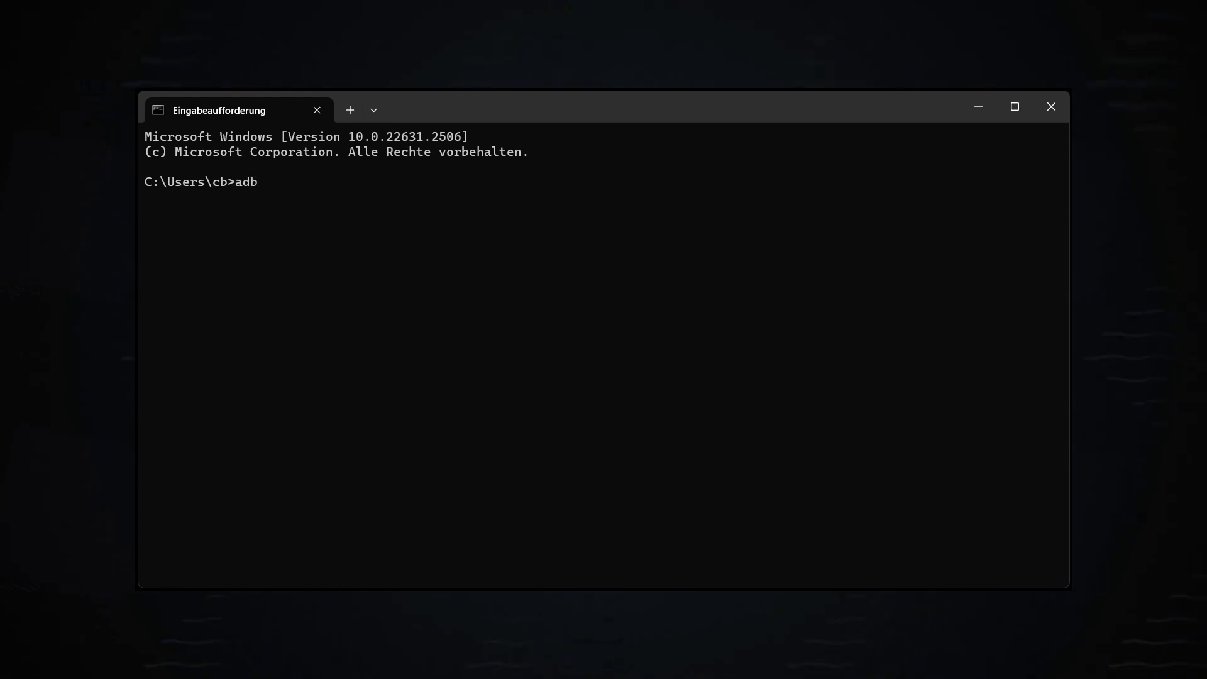
# Run adb devices to confirm the headset is listed.
pyautogui.write('devices')
pyautogui.press('Return')
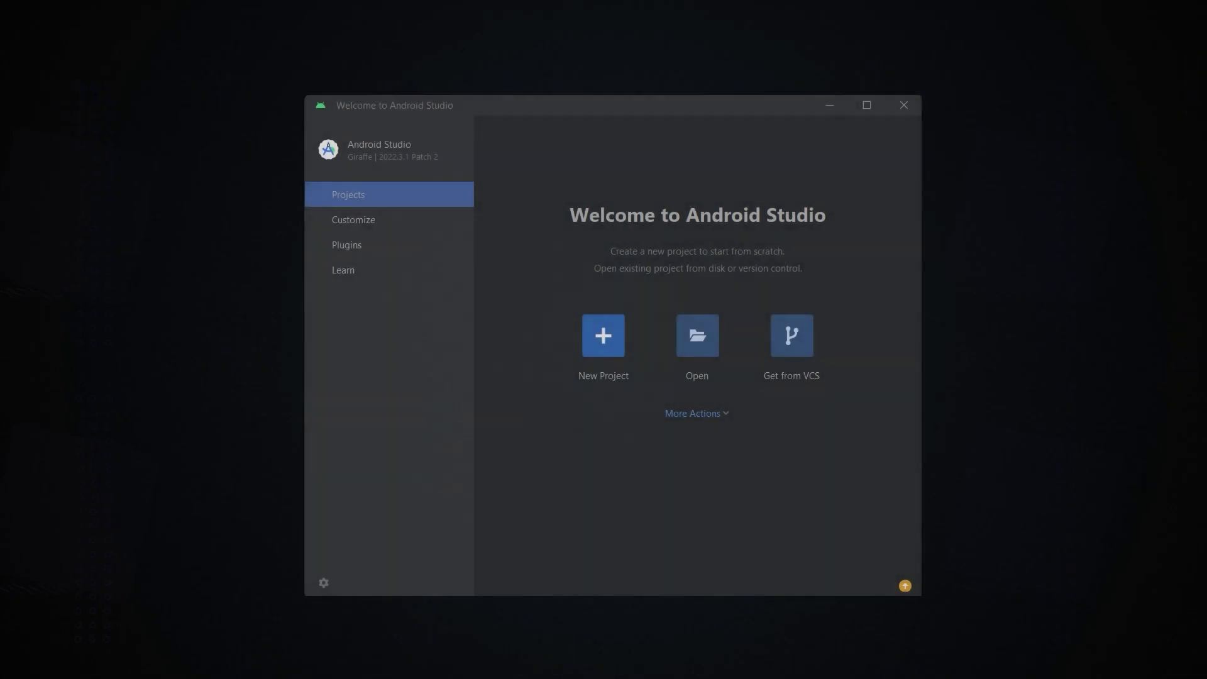
# Open the SDK Manager with package details shown and scroll to the installed Android 12L packages.
pyautogui.click(707, 417)
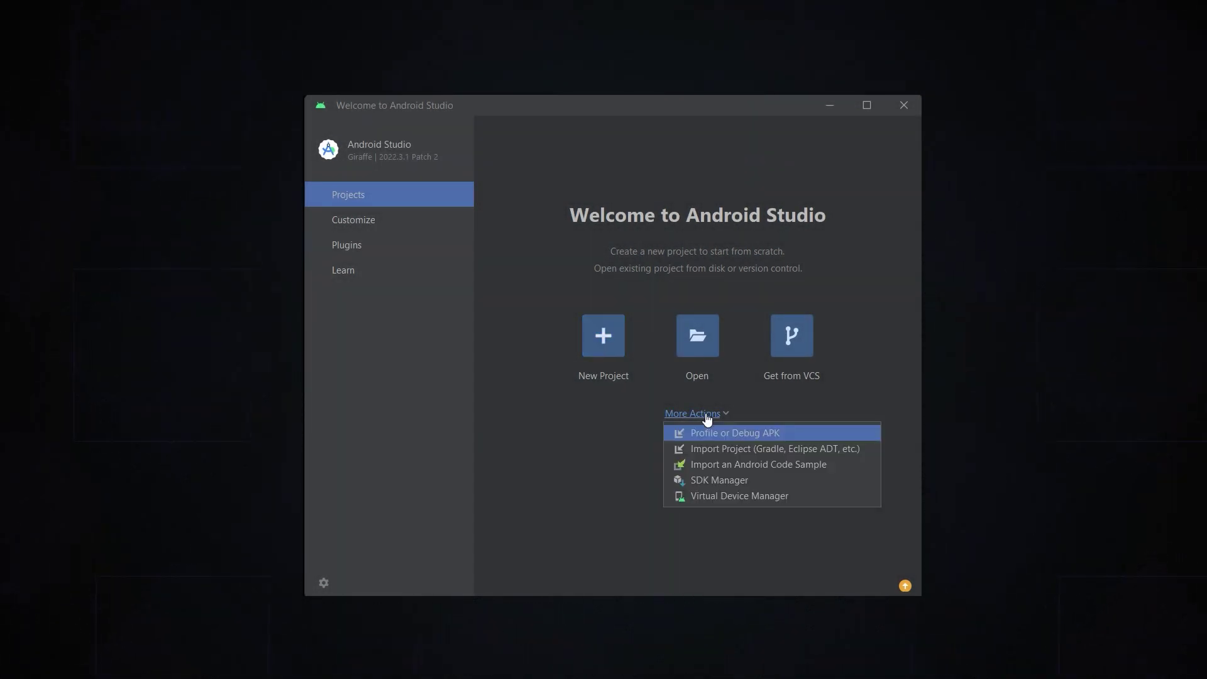
pyautogui.click(726, 483)
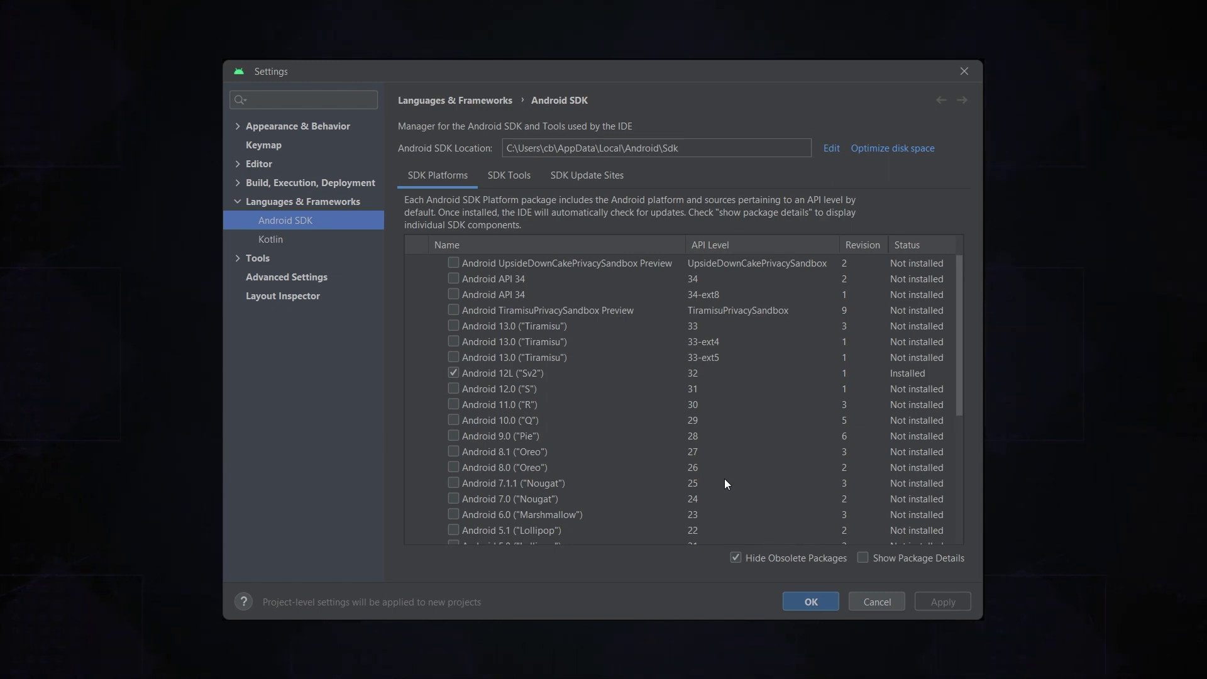
pyautogui.click(863, 558)
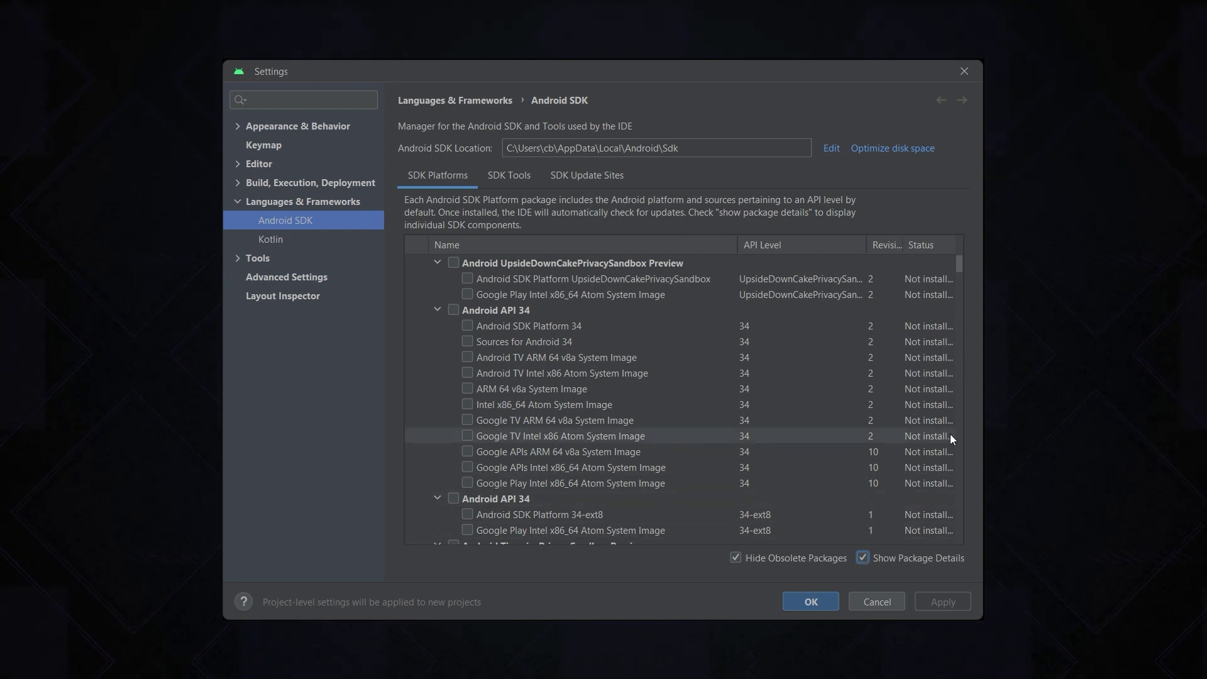
pyautogui.moveTo(957, 259); pyautogui.dragTo(959, 291)
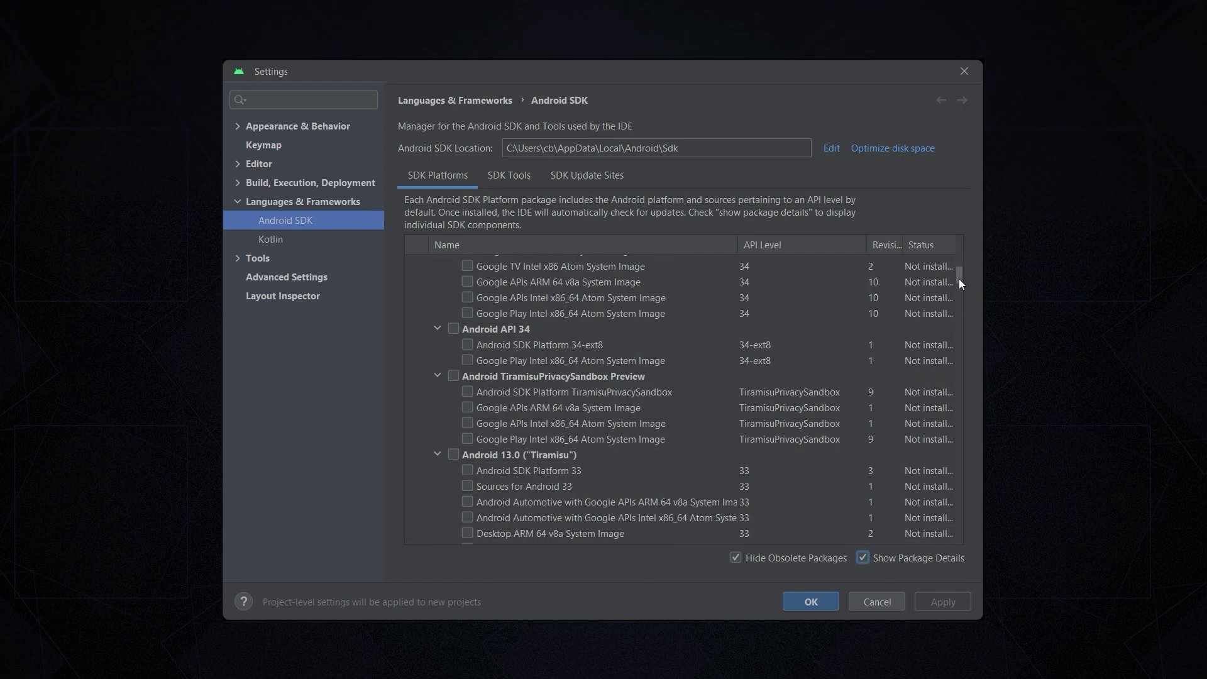
pyautogui.moveTo(958, 289); pyautogui.dragTo(953, 312)
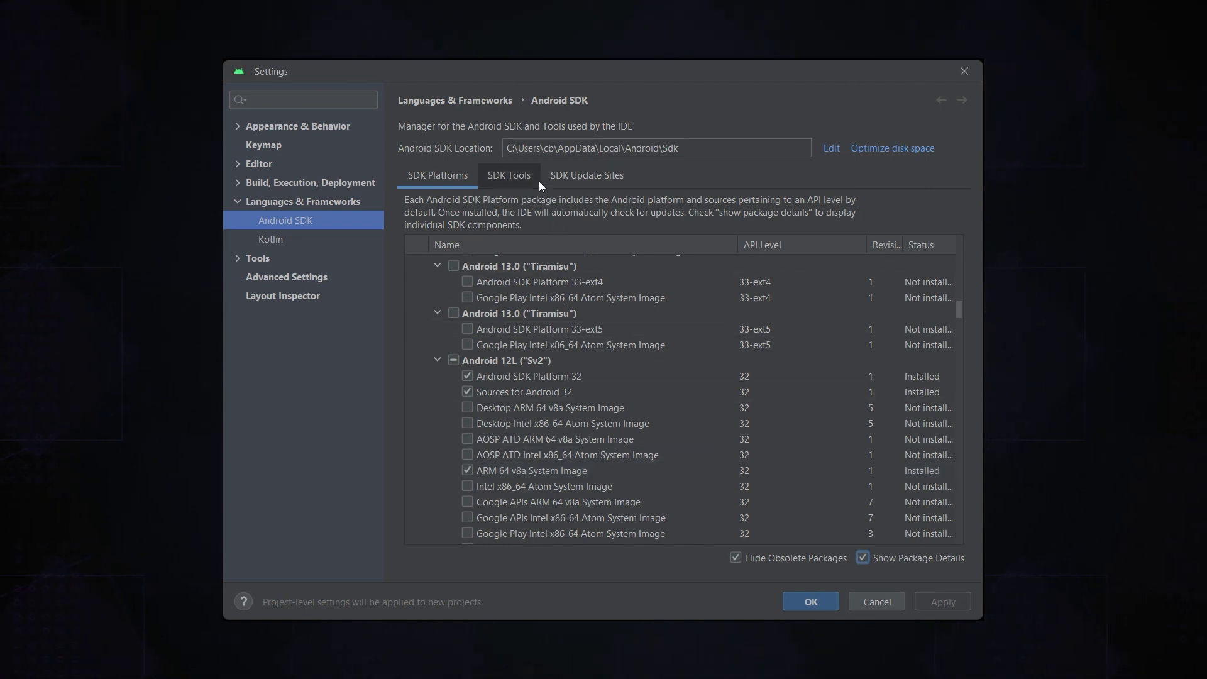
# Review SDK tool versions like NDK 25.1.8937393 and CMake 3.10.2, then confirm with OK.
pyautogui.click(498, 181)
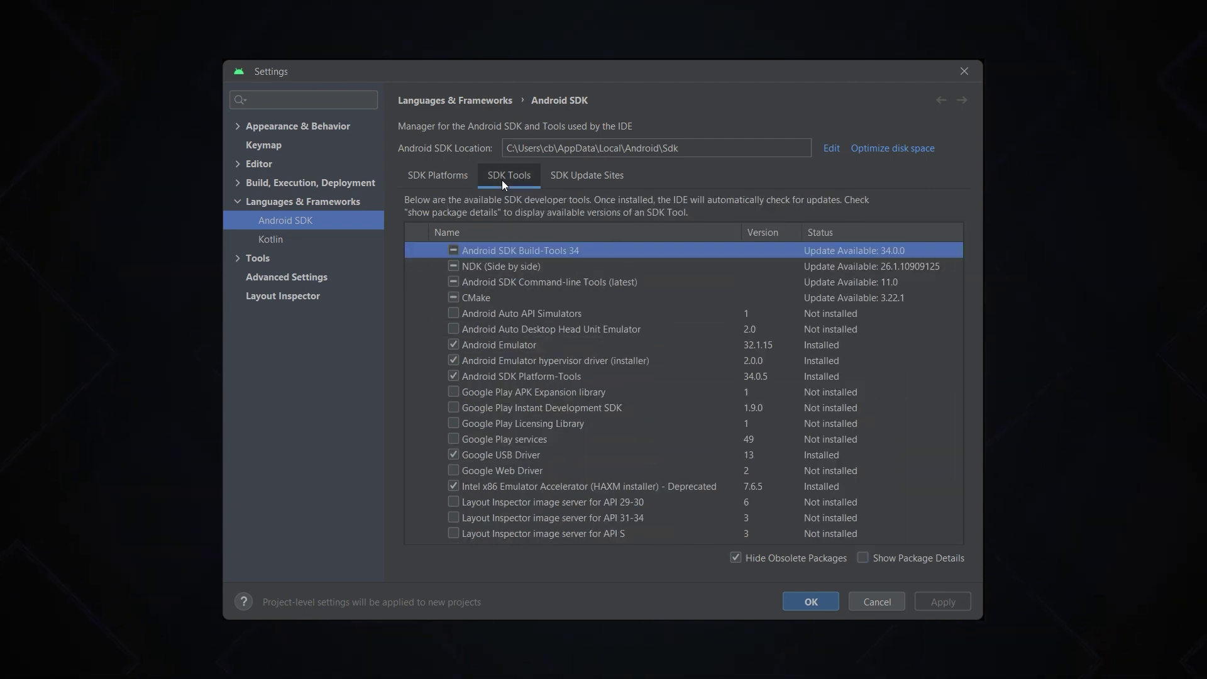
pyautogui.click(864, 557)
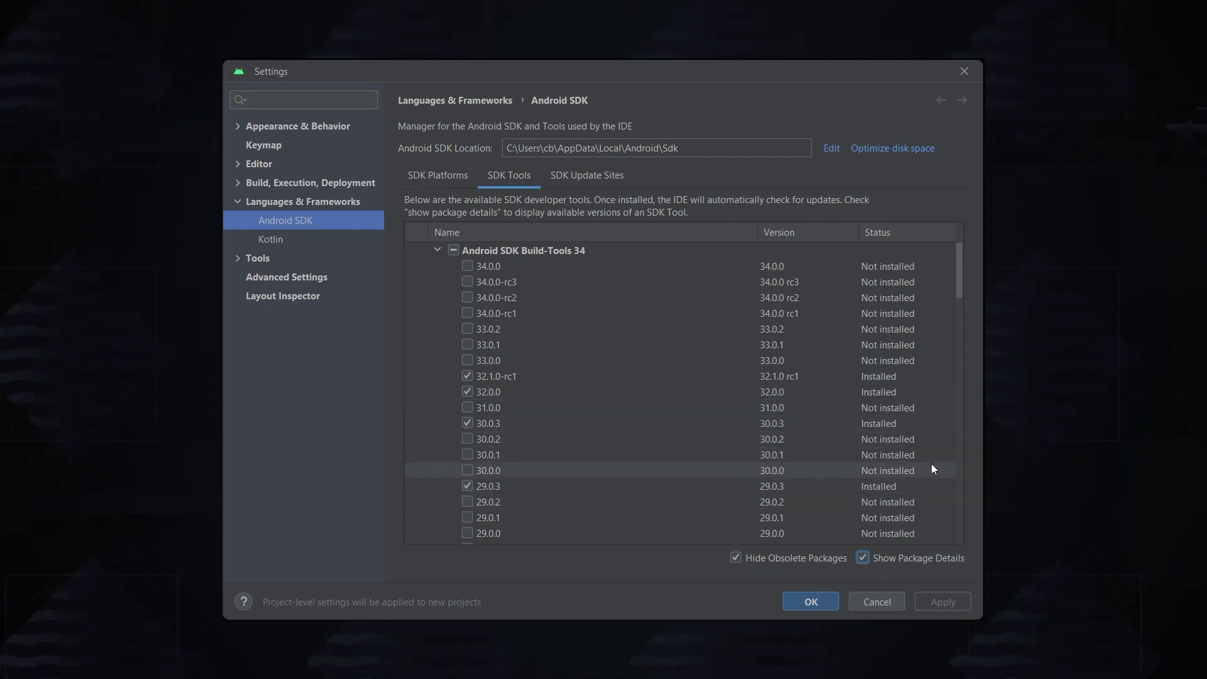
pyautogui.scroll(-1, 957, 292)
pyautogui.moveTo(957, 292); pyautogui.dragTo(949, 398)
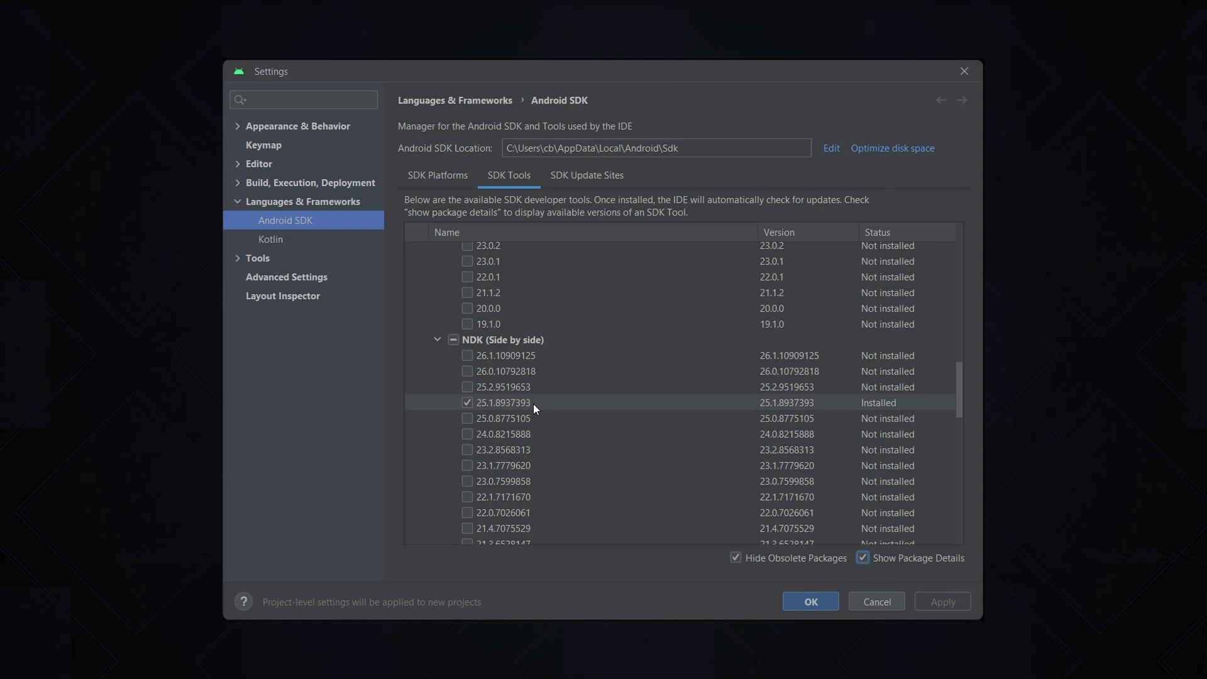
pyautogui.moveTo(961, 391); pyautogui.dragTo(960, 466)
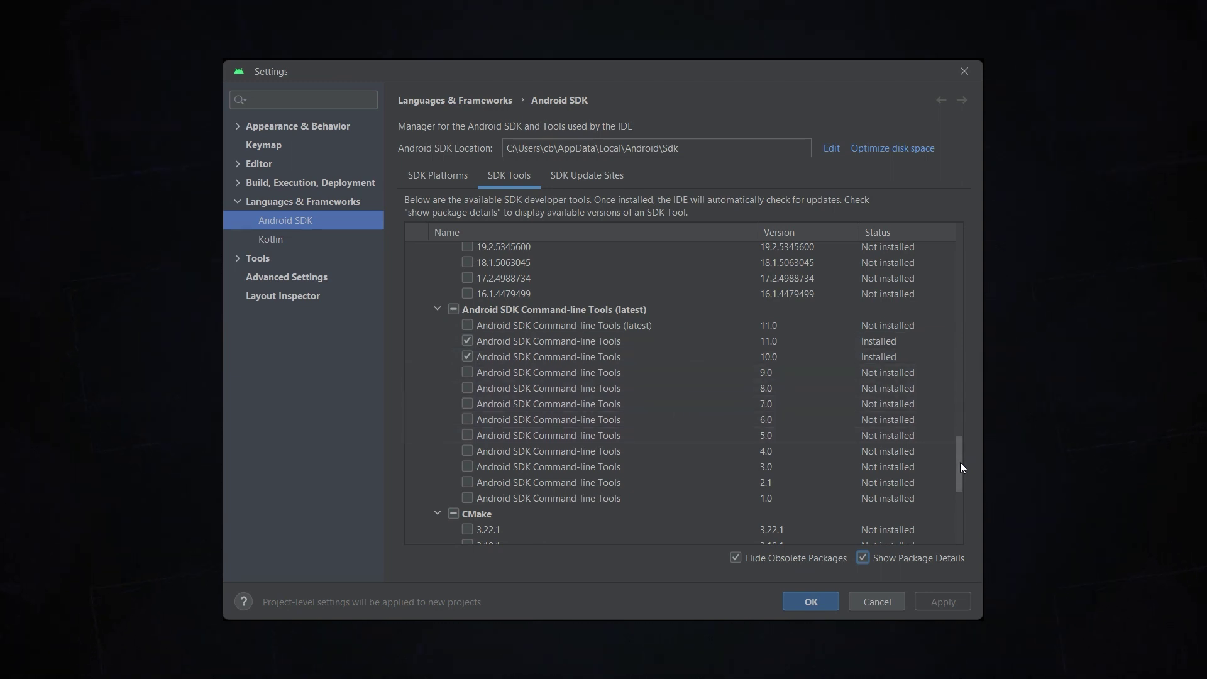
pyautogui.moveTo(960, 467); pyautogui.dragTo(966, 489)
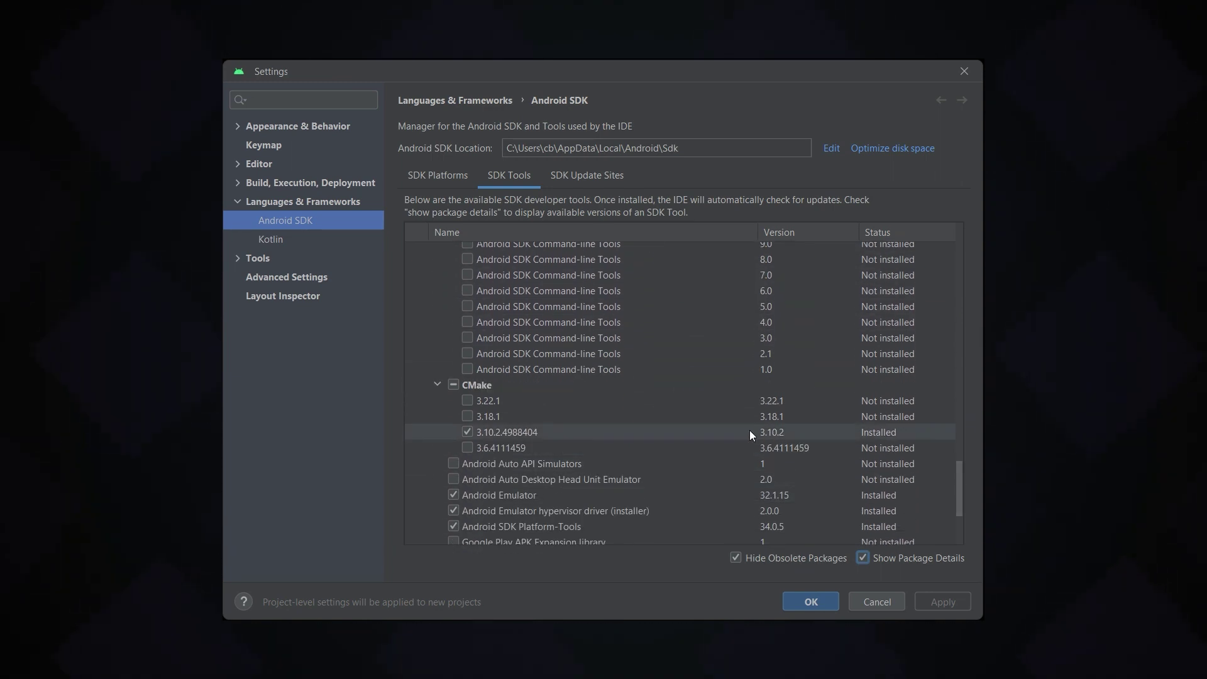
pyautogui.moveTo(957, 467); pyautogui.dragTo(962, 500)
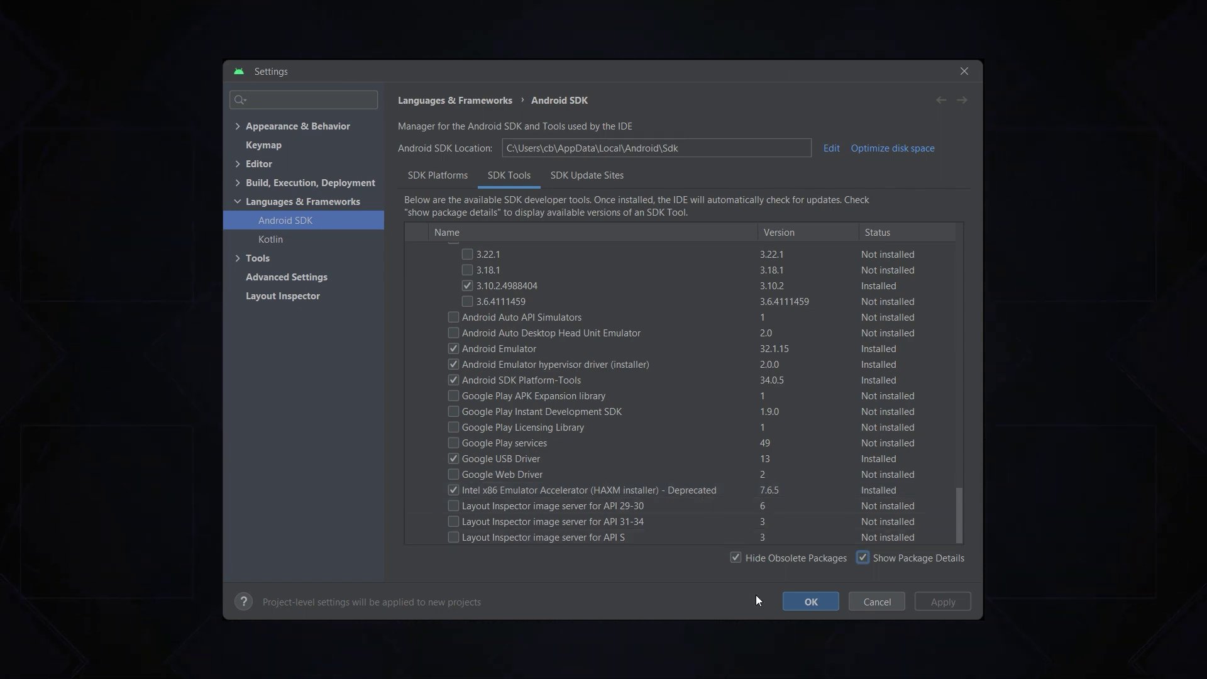
pyautogui.click(816, 600)
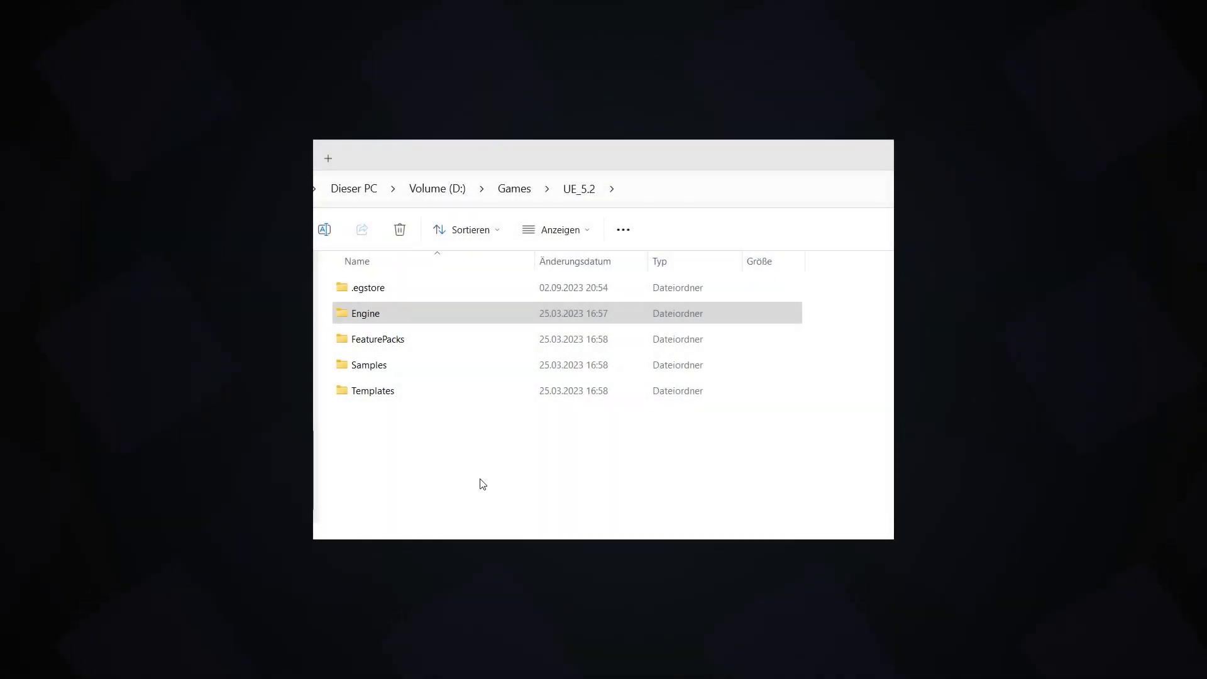
# Browse to UE_5.2\Engine\Extras\Android and run SetupAndroid.bat.
pyautogui.click(400, 315)
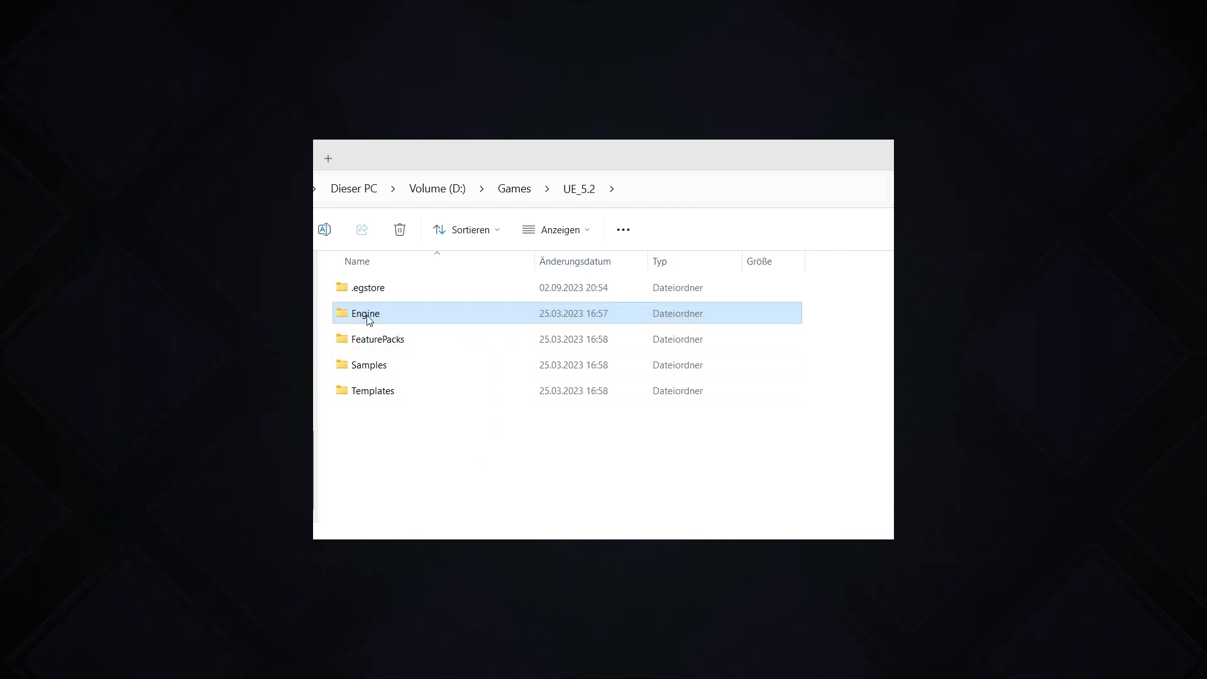
pyautogui.doubleClick(368, 315)
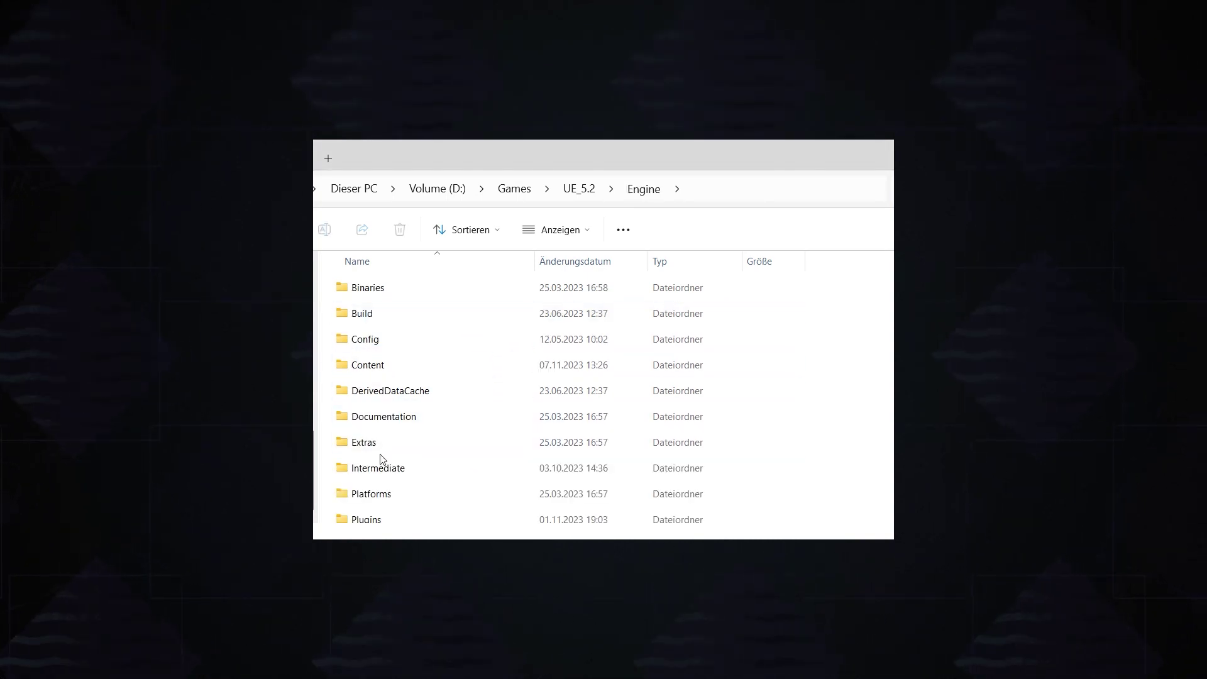
pyautogui.doubleClick(360, 444)
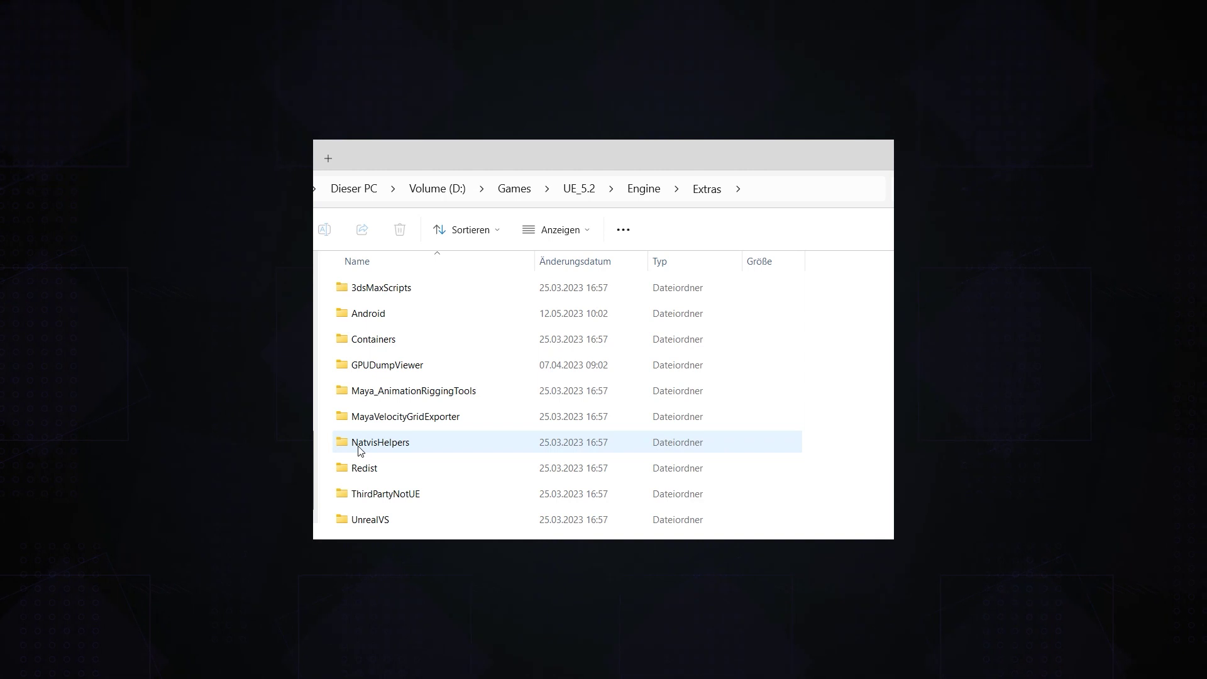
pyautogui.click(411, 314)
pyautogui.doubleClick(411, 314)
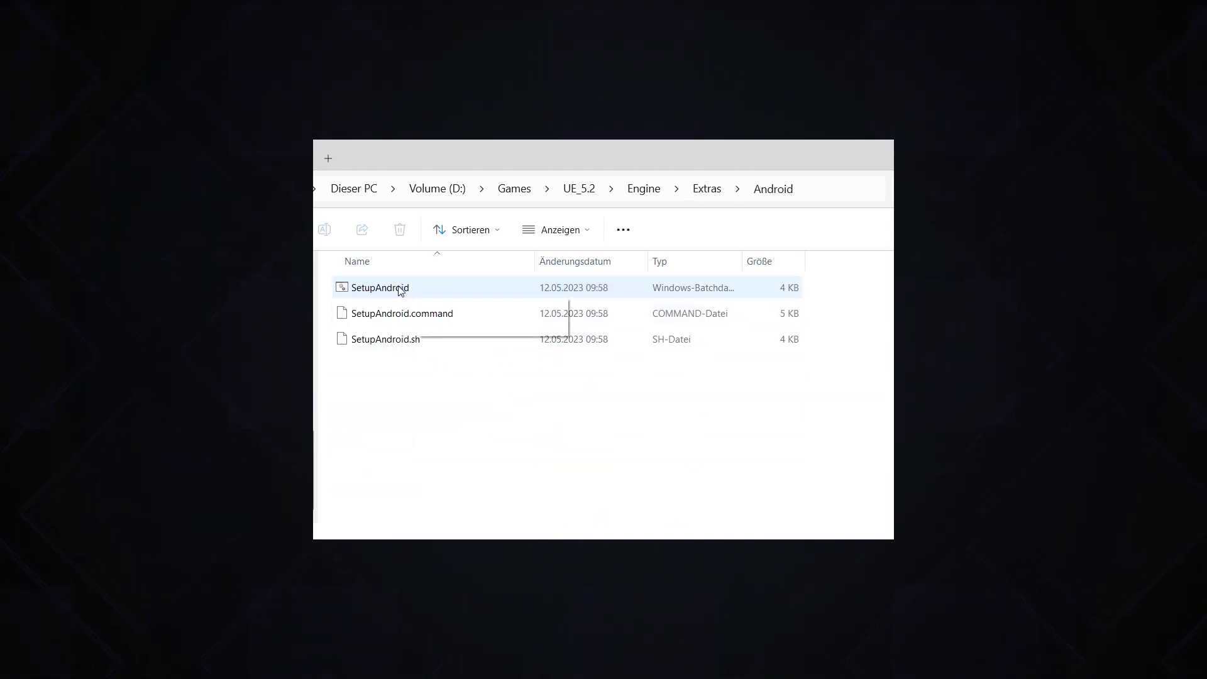
pyautogui.doubleClick(400, 288)
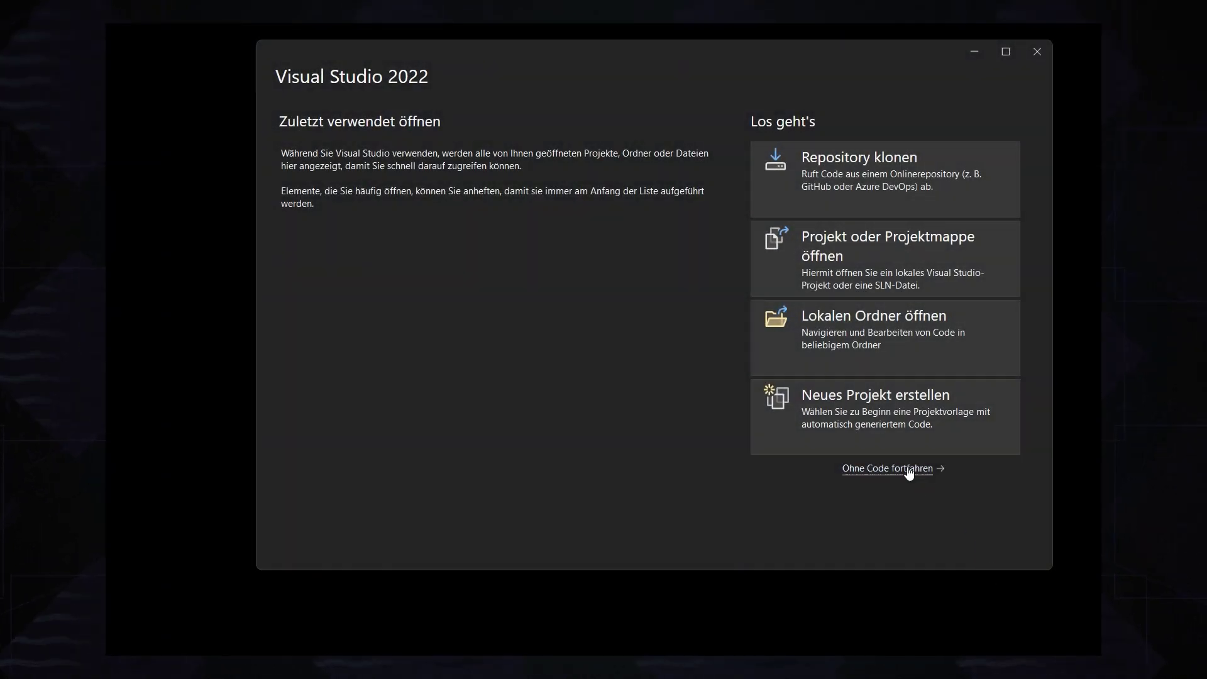
# Continue without code and launch the Visual Studio Installer via Extras > Tools und Features abrufen.
pyautogui.click(909, 471)
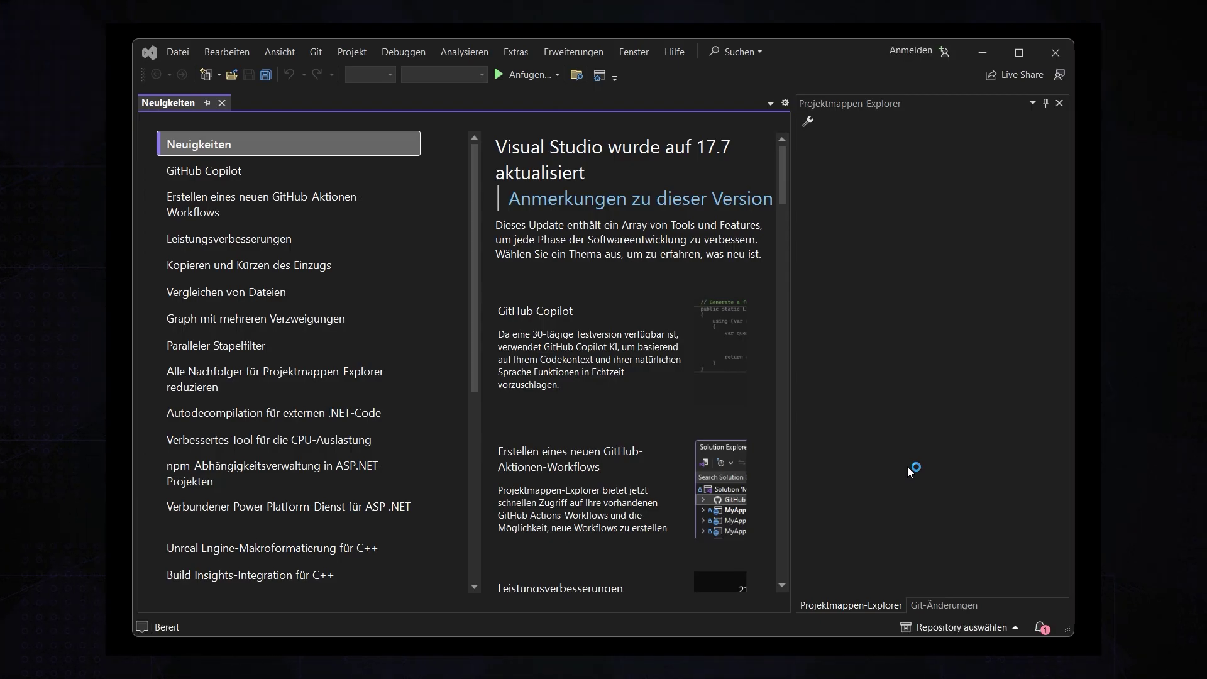
pyautogui.click(510, 52)
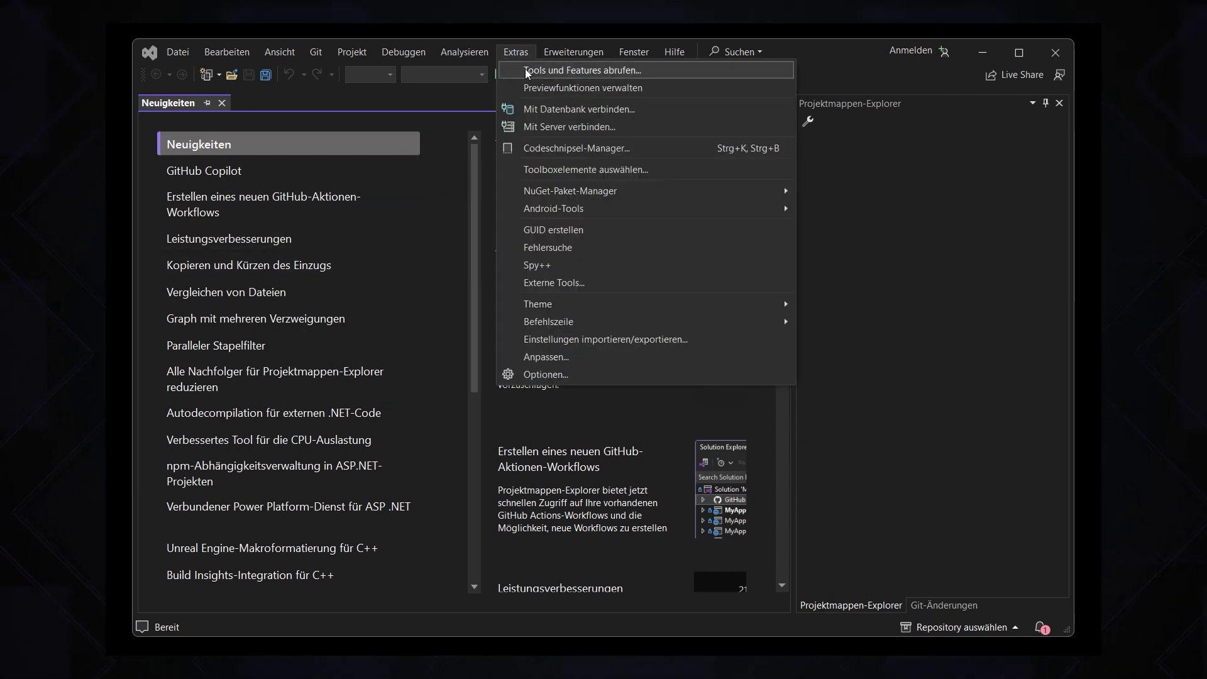
pyautogui.click(586, 72)
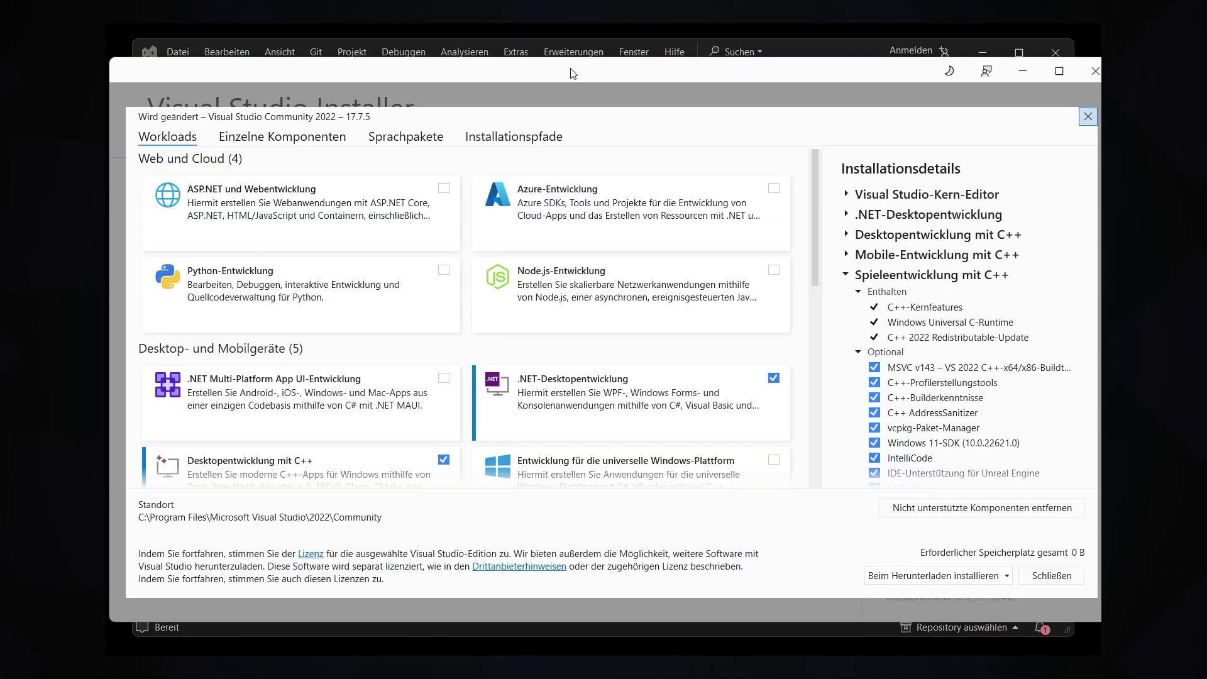
# Verify Desktop, Mobile and Game development with C++ workloads are checked on the Workloads tab.
pyautogui.click(176, 142)
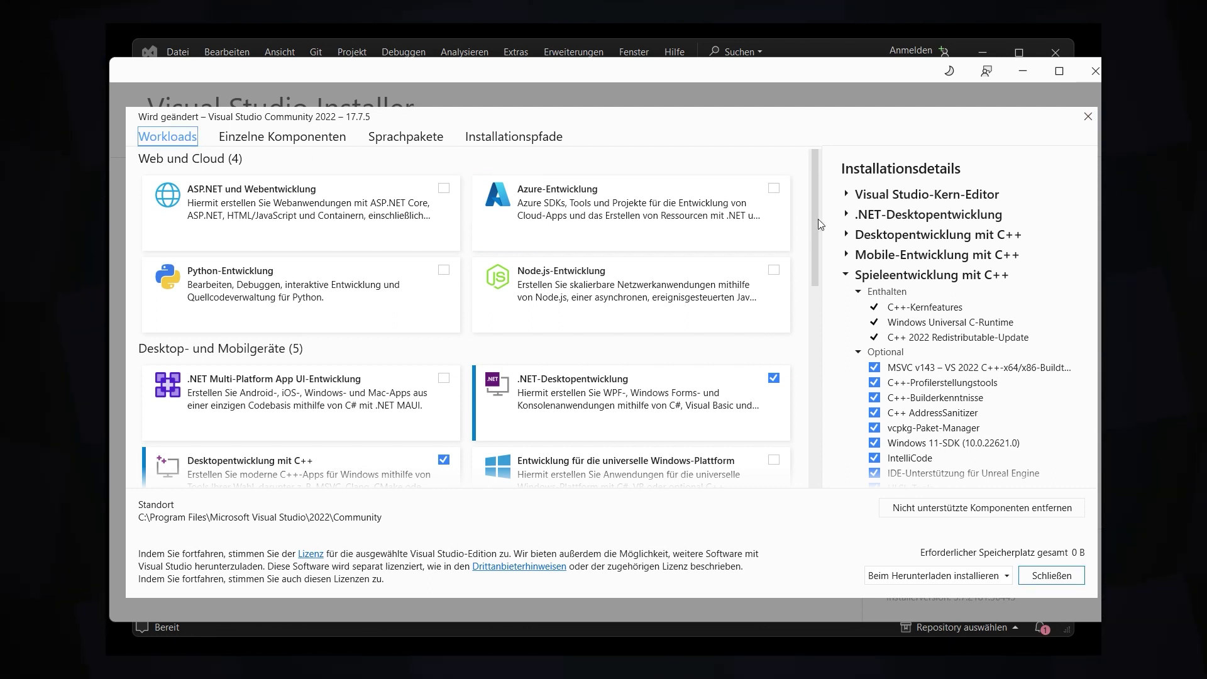
pyautogui.moveTo(817, 219); pyautogui.dragTo(811, 271)
pyautogui.click(783, 263)
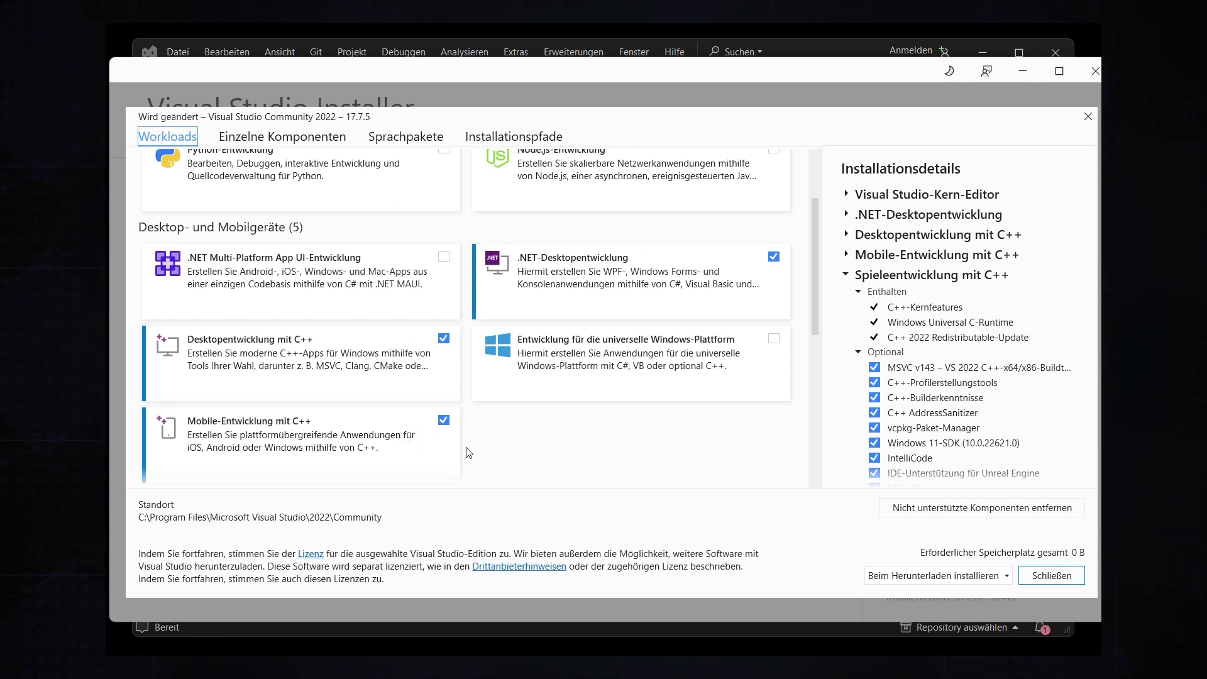
pyautogui.moveTo(816, 315); pyautogui.dragTo(811, 403)
pyautogui.moveTo(812, 356); pyautogui.dragTo(811, 419)
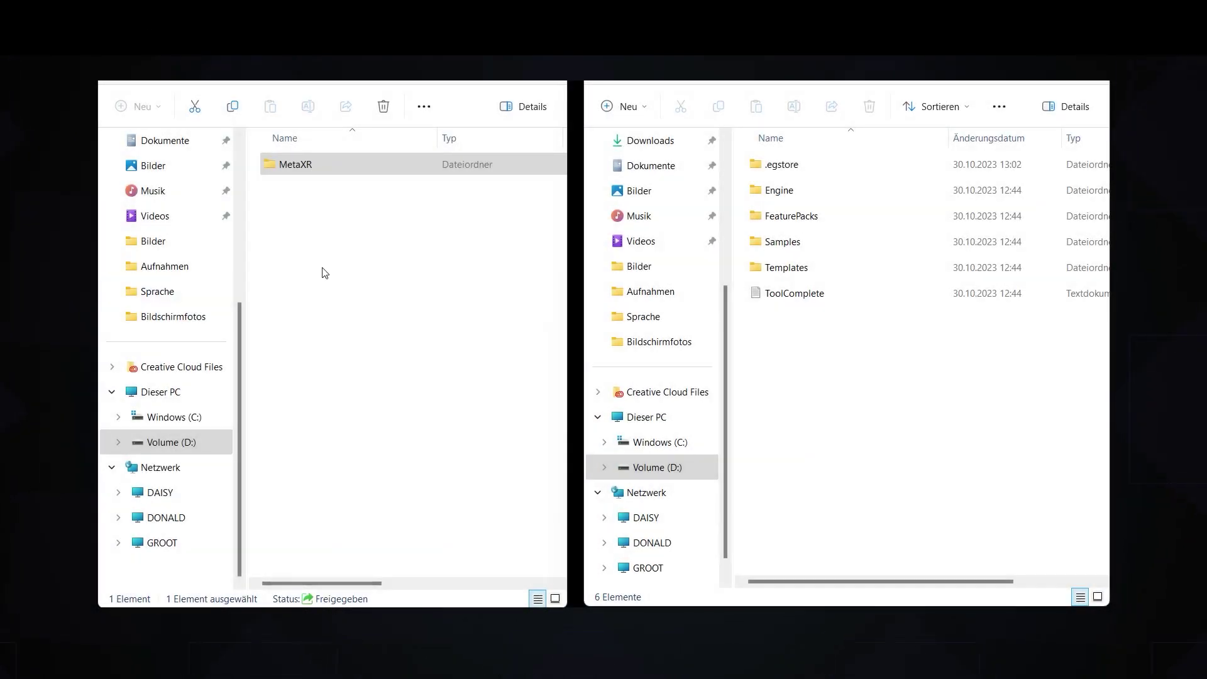
# Paste the MetaXR plugin folder into the engine's Engine\Plugins\Marketplace folder.
pyautogui.click(325, 160)
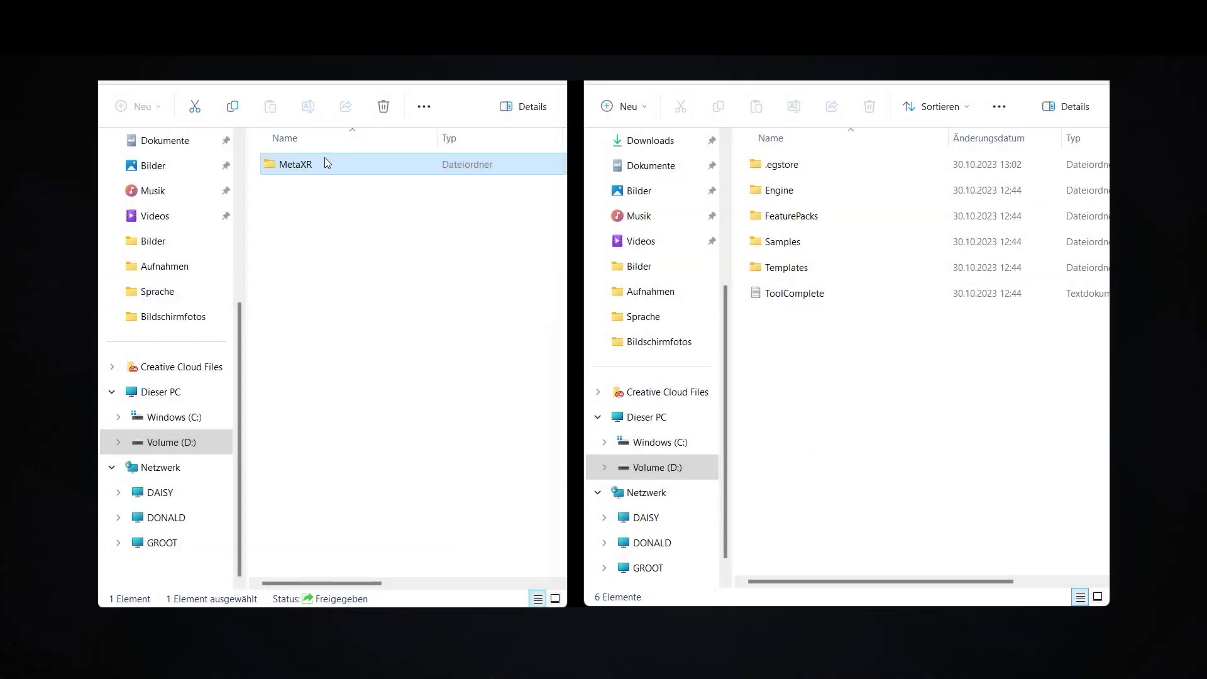
pyautogui.doubleClick(816, 193)
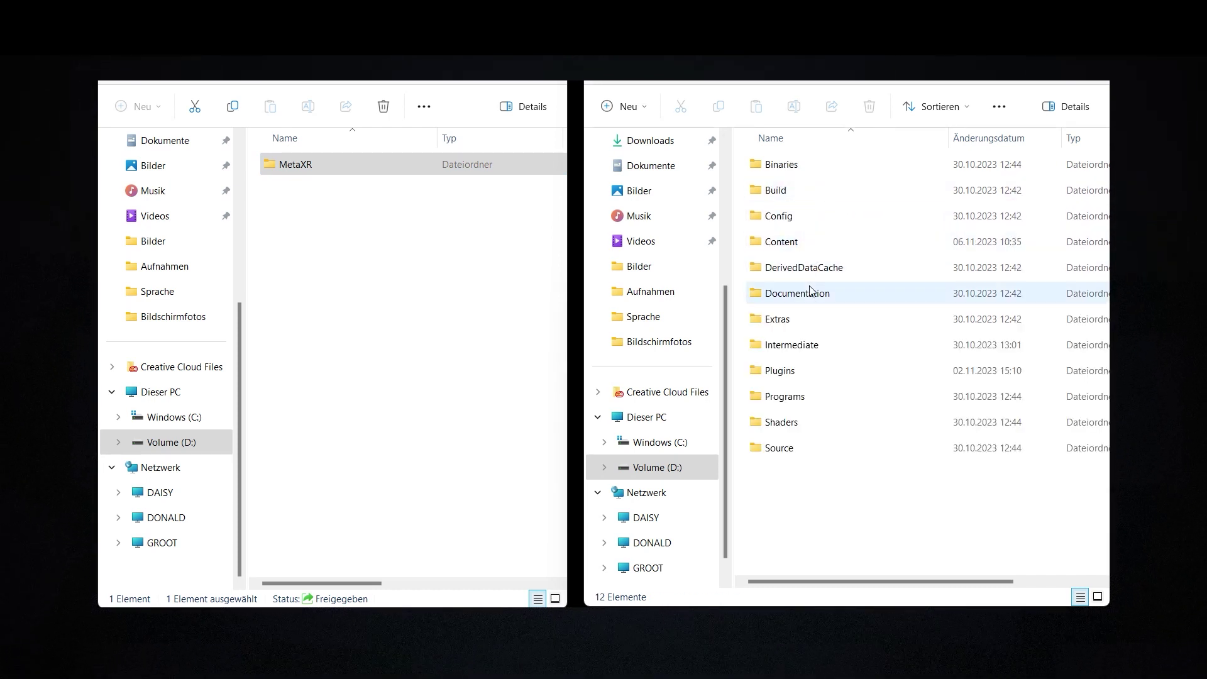
pyautogui.doubleClick(808, 372)
pyautogui.scroll(-5, 809, 374)
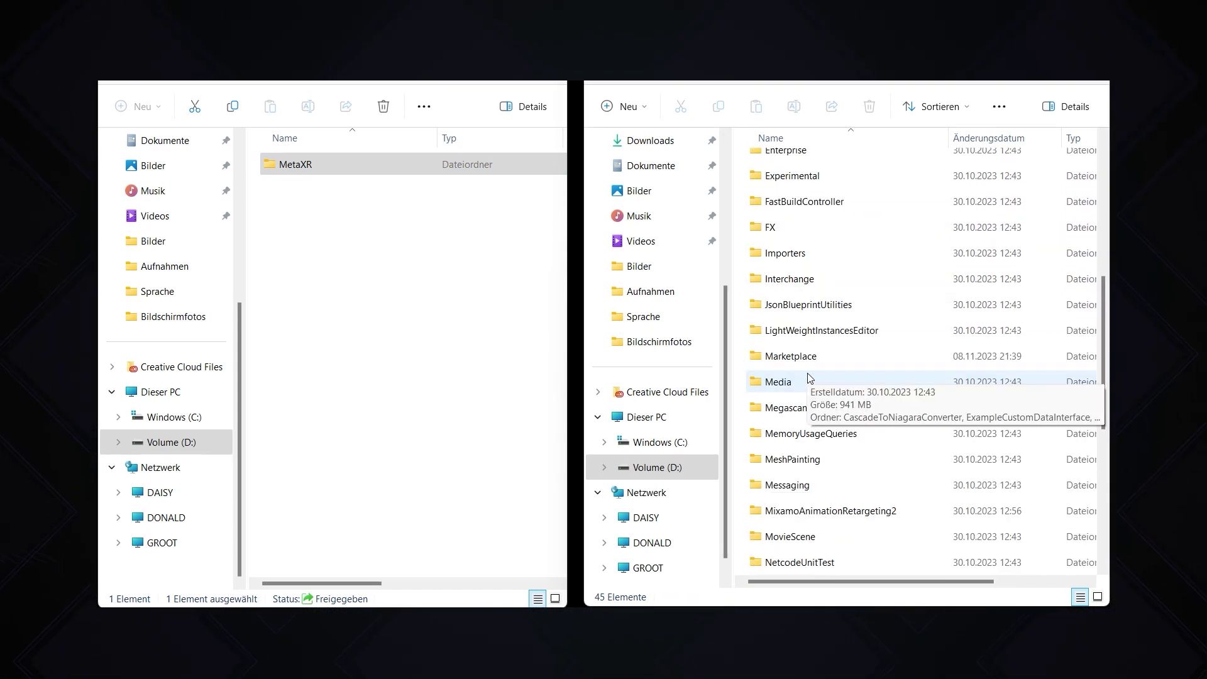
pyautogui.doubleClick(808, 377)
pyautogui.hotkey('ctrl', 'v')
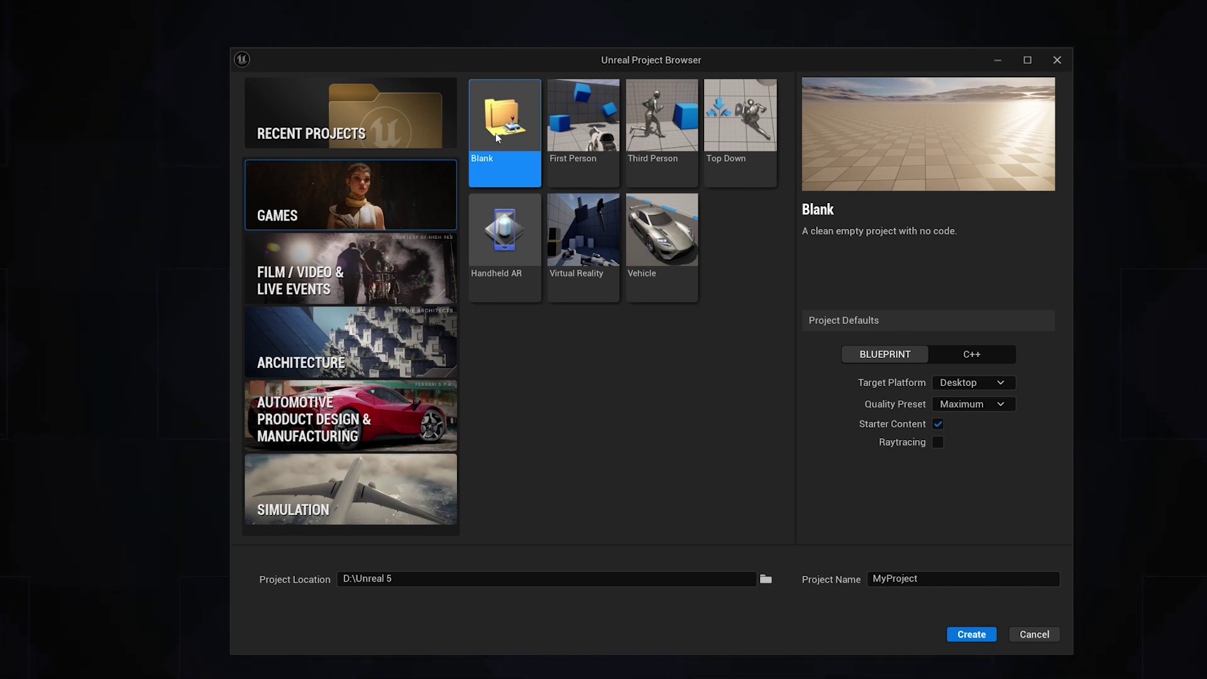
# Create the VRQuest3 project from the Virtual Reality template, enable Meta XR and restart.
pyautogui.click(582, 250)
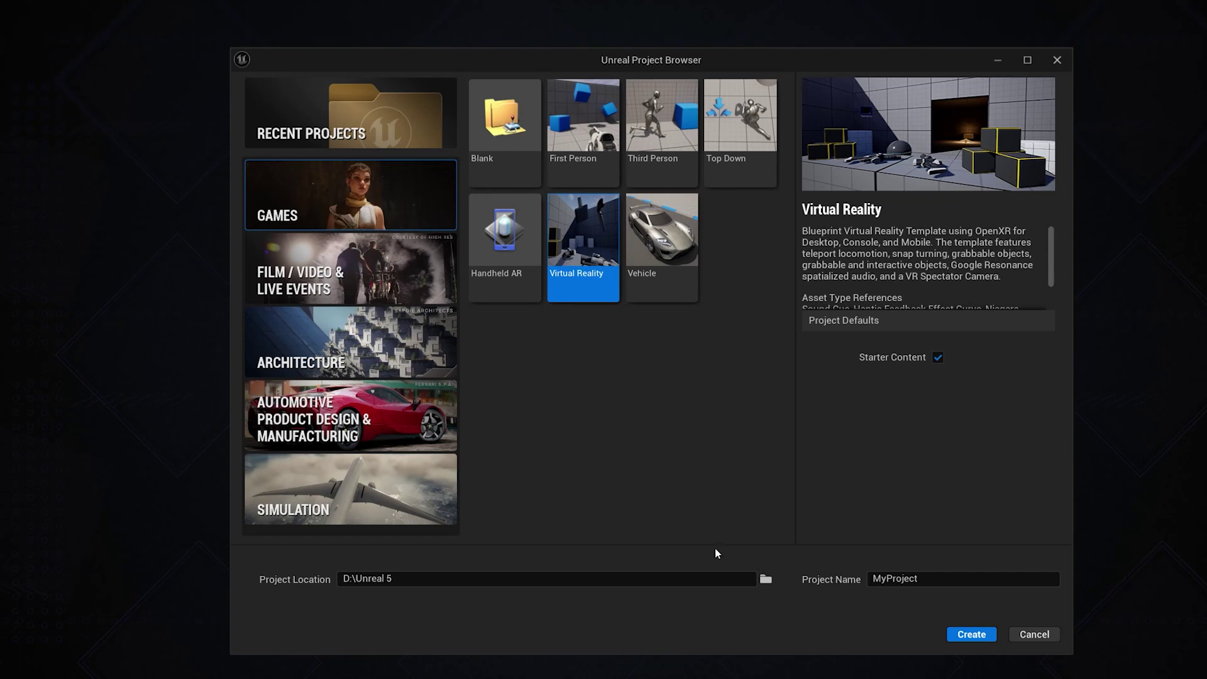
pyautogui.click(939, 579)
pyautogui.write('V')
pyautogui.write('3')
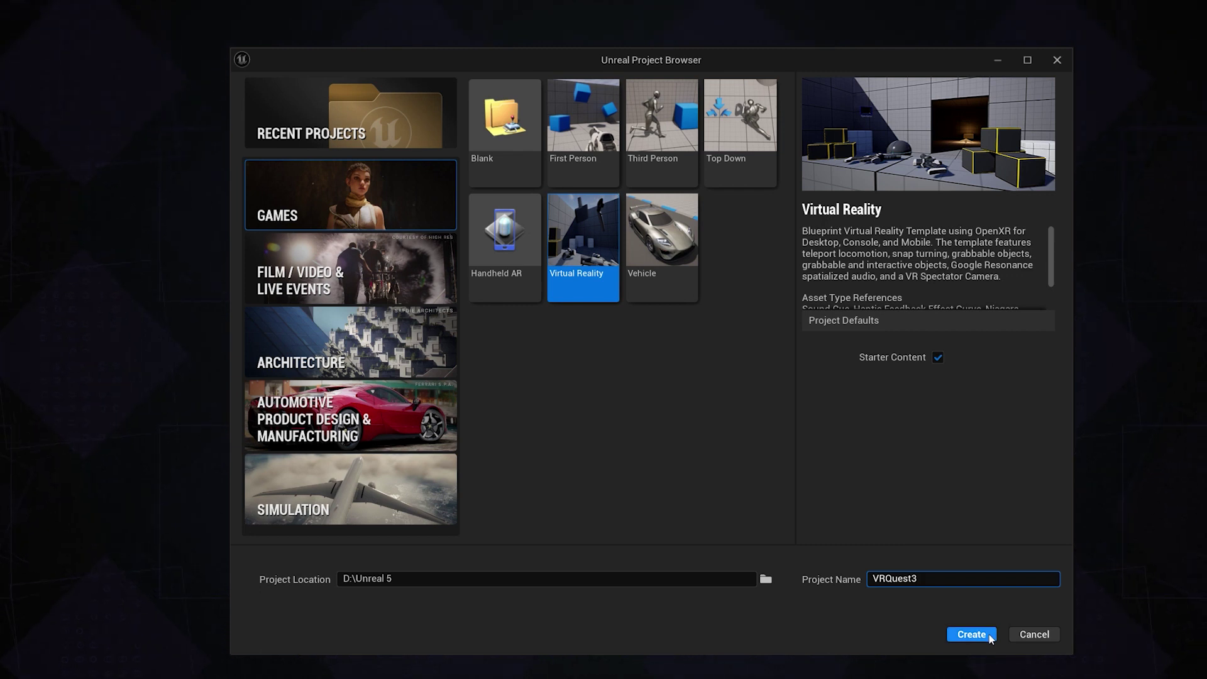
pyautogui.click(990, 635)
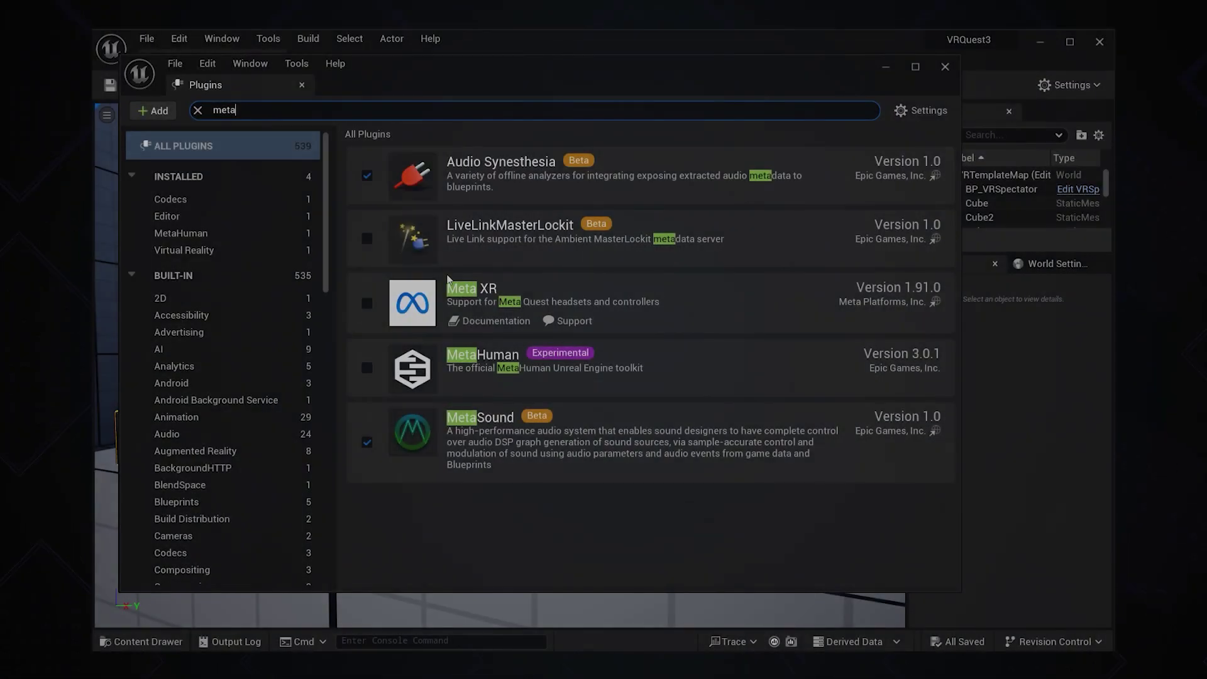
pyautogui.click(367, 305)
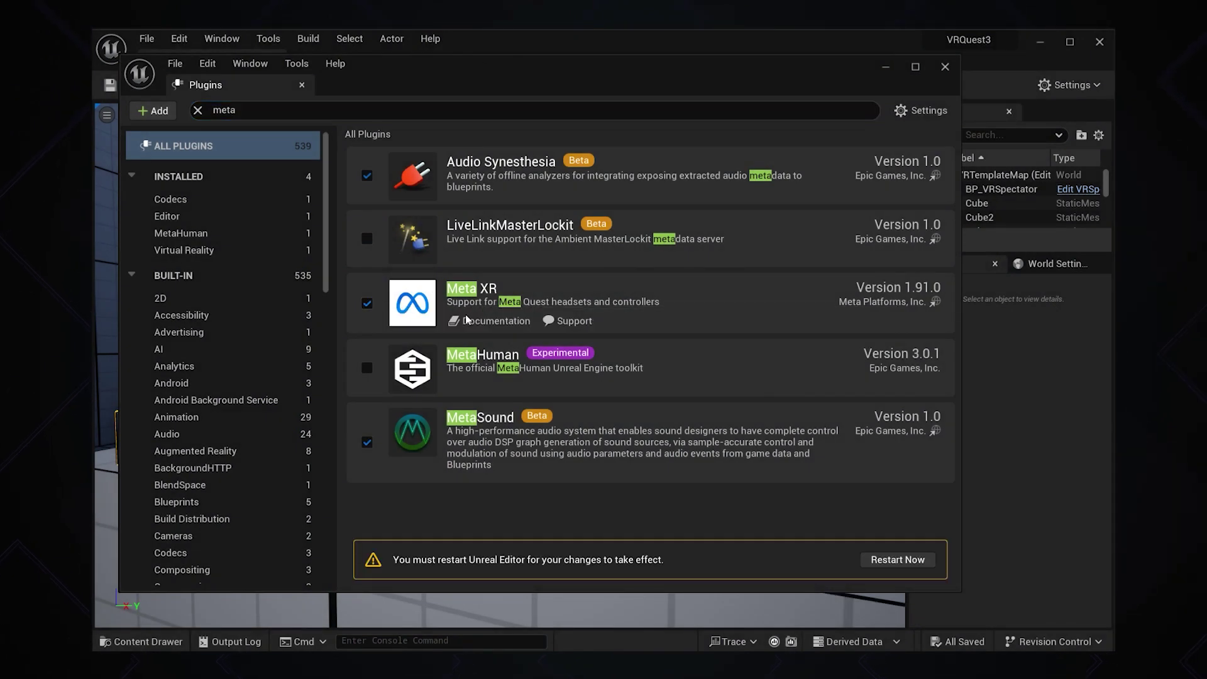
pyautogui.click(920, 561)
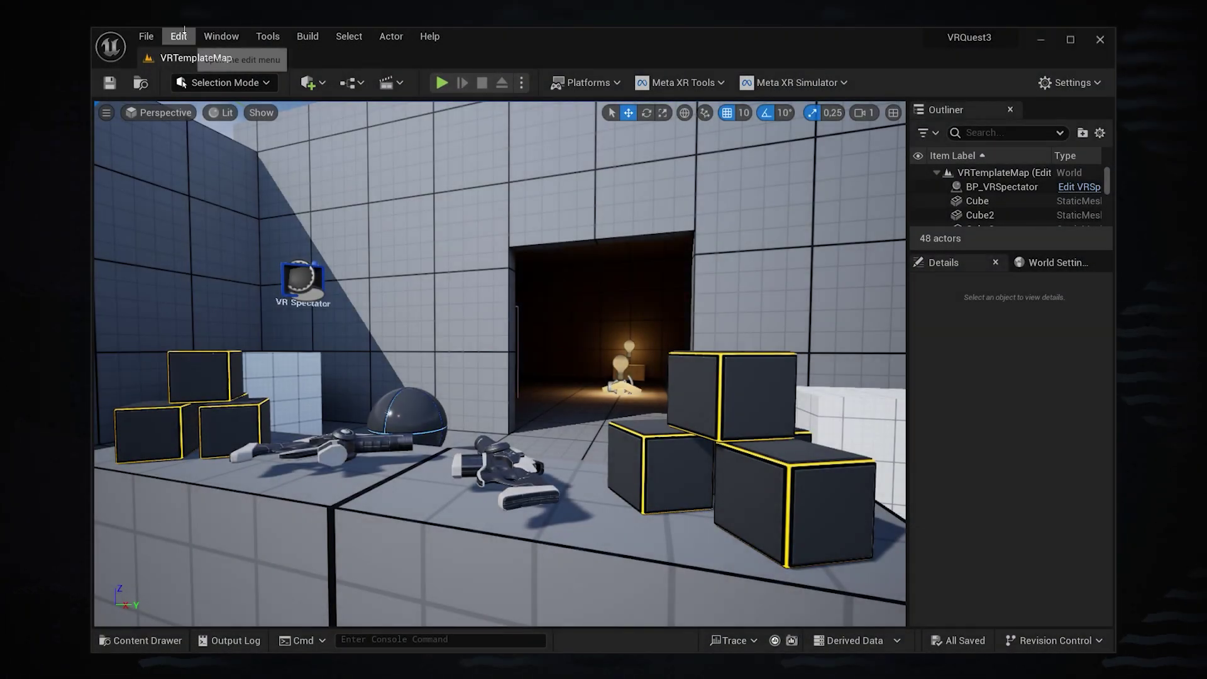
# Open Project Settings at Maps & Modes, where VRTemplateMap is the startup and default map.
pyautogui.click(181, 36)
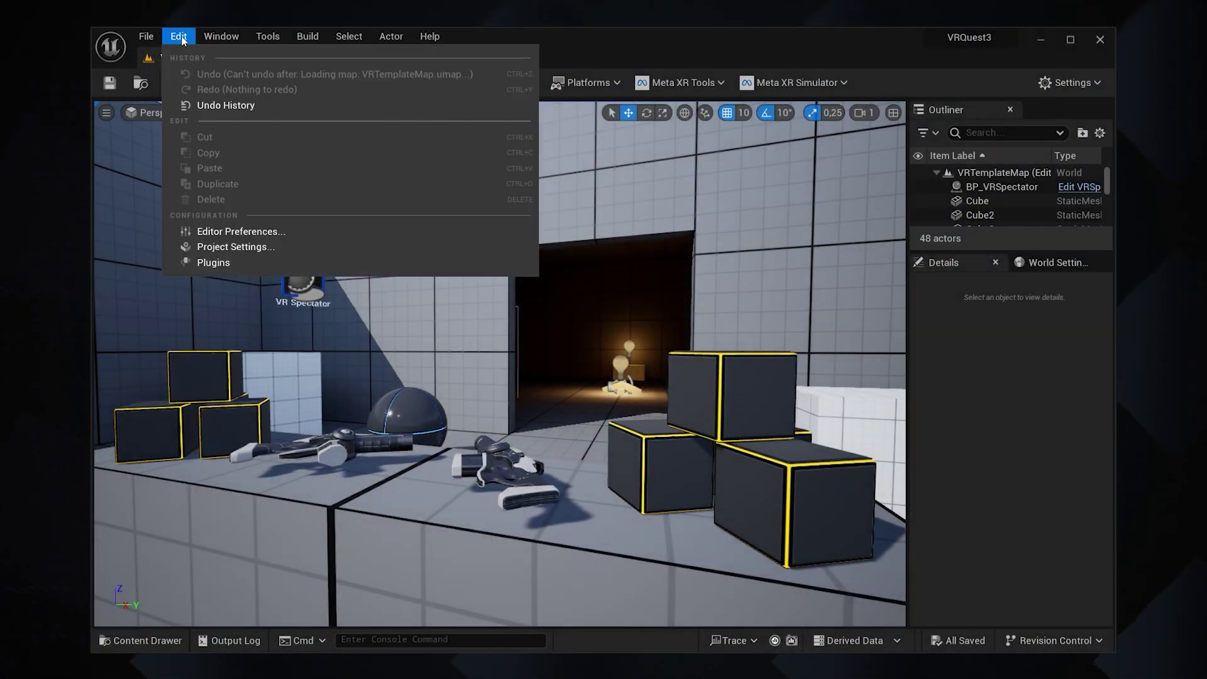
pyautogui.click(239, 246)
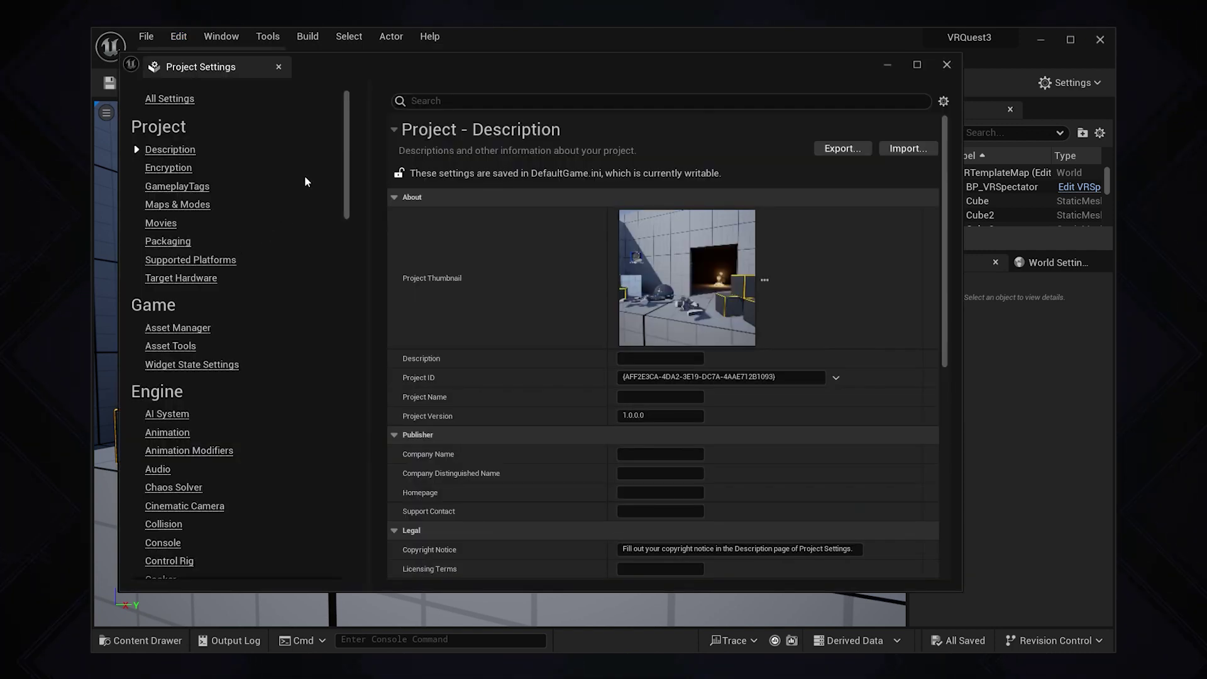
pyautogui.click(186, 208)
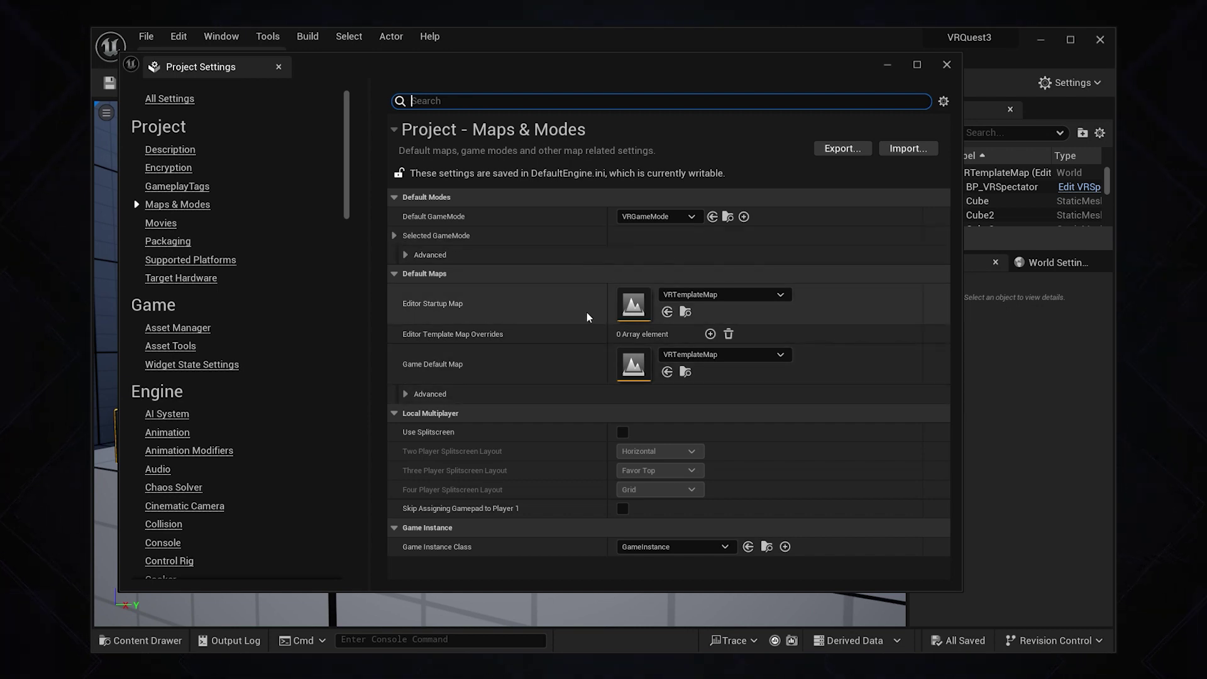
pyautogui.scroll(-2, 357, 400)
pyautogui.scroll(-8, 357, 399)
pyautogui.scroll(-6, 357, 400)
pyautogui.scroll(-4, 346, 401)
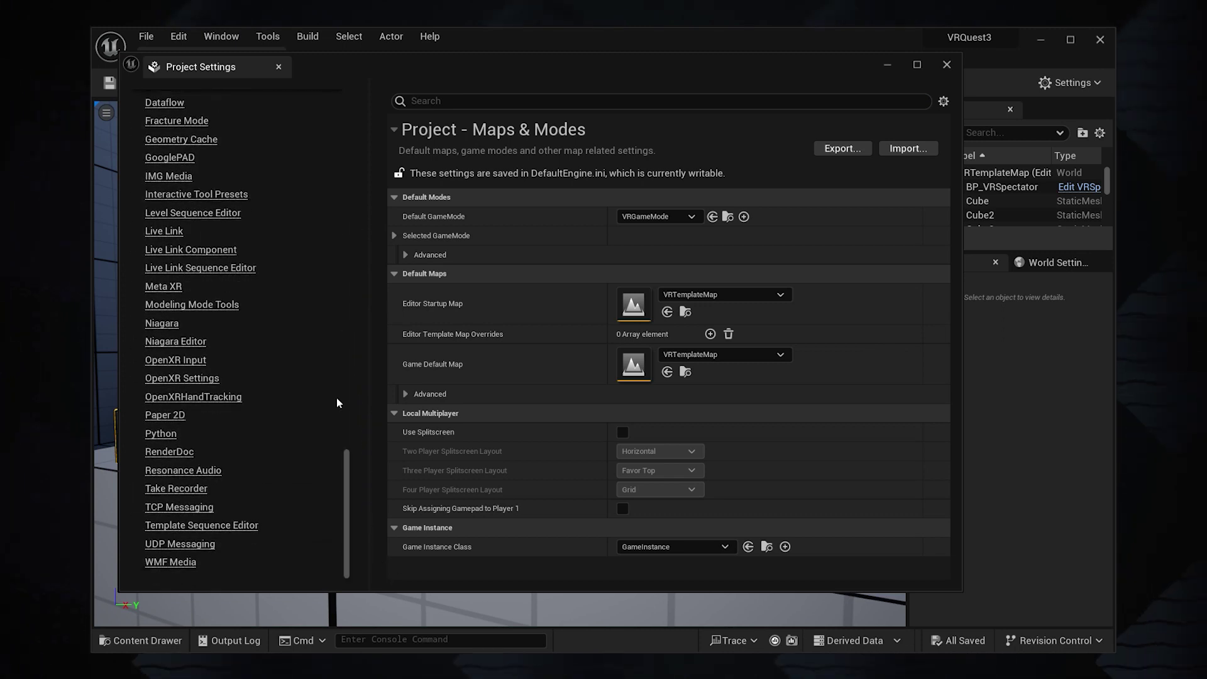
# In Meta XR settings, add a Supported Meta Quest devices entry with Index [0] set to Meta Quest 3.
pyautogui.click(159, 288)
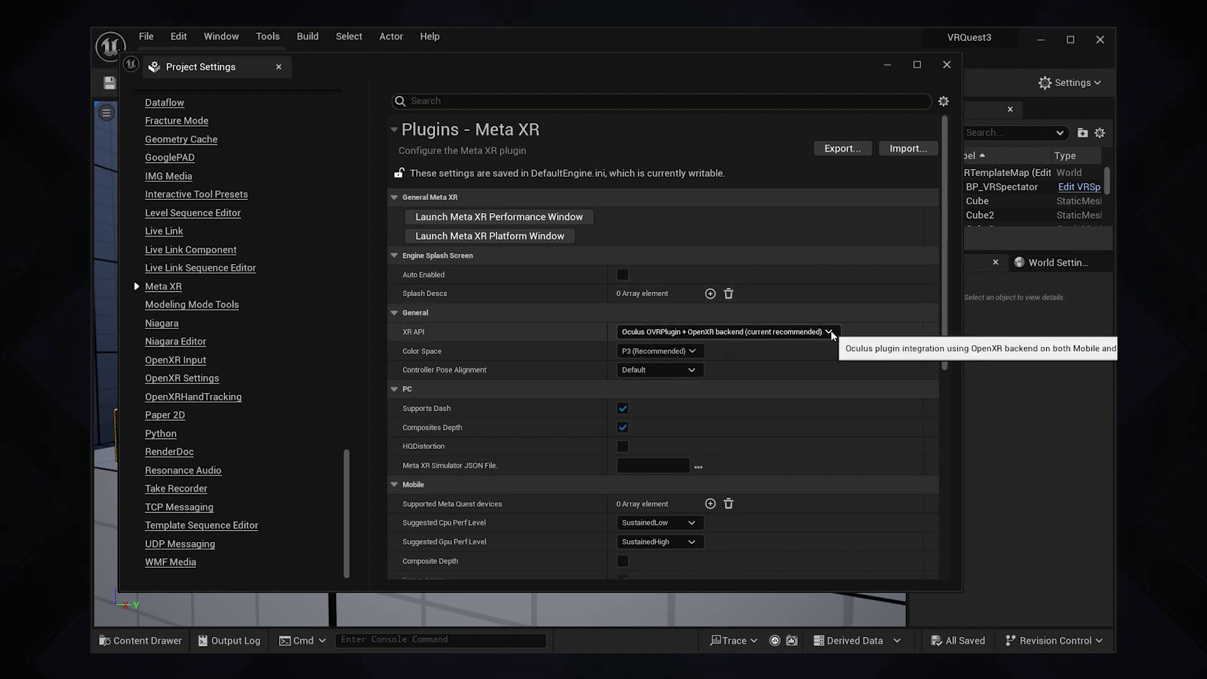
pyautogui.scroll(-3, 950, 267)
pyautogui.scroll(-5, 951, 277)
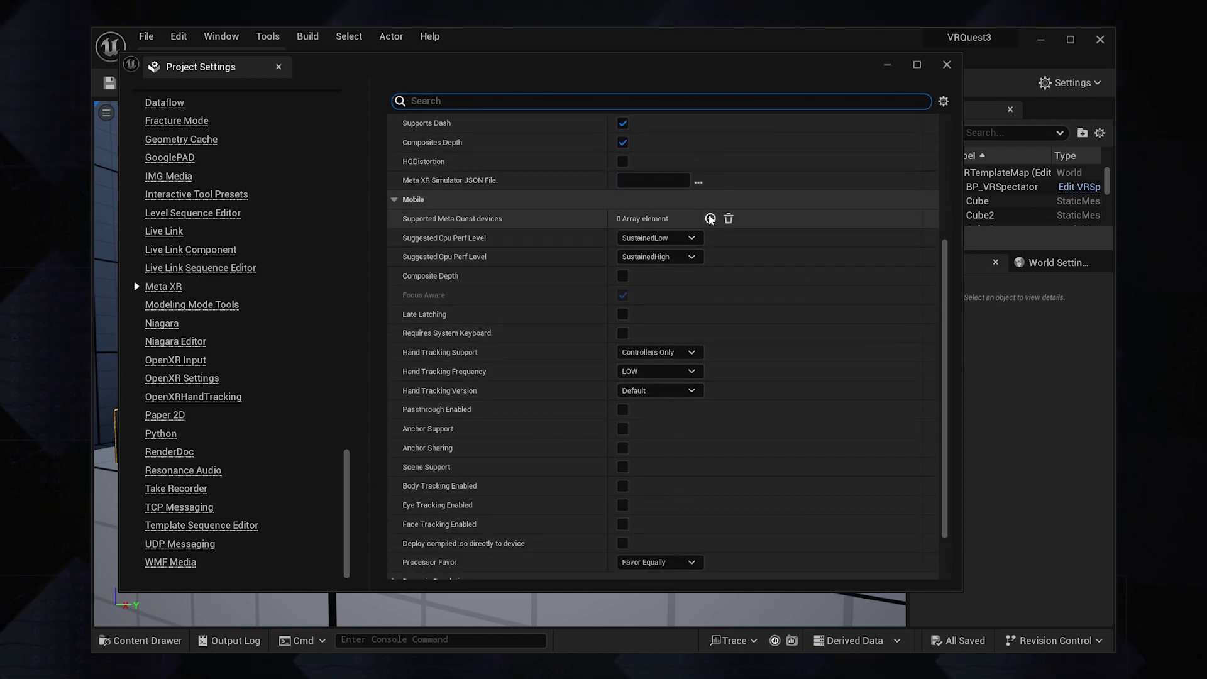
pyautogui.click(710, 219)
pyautogui.click(674, 239)
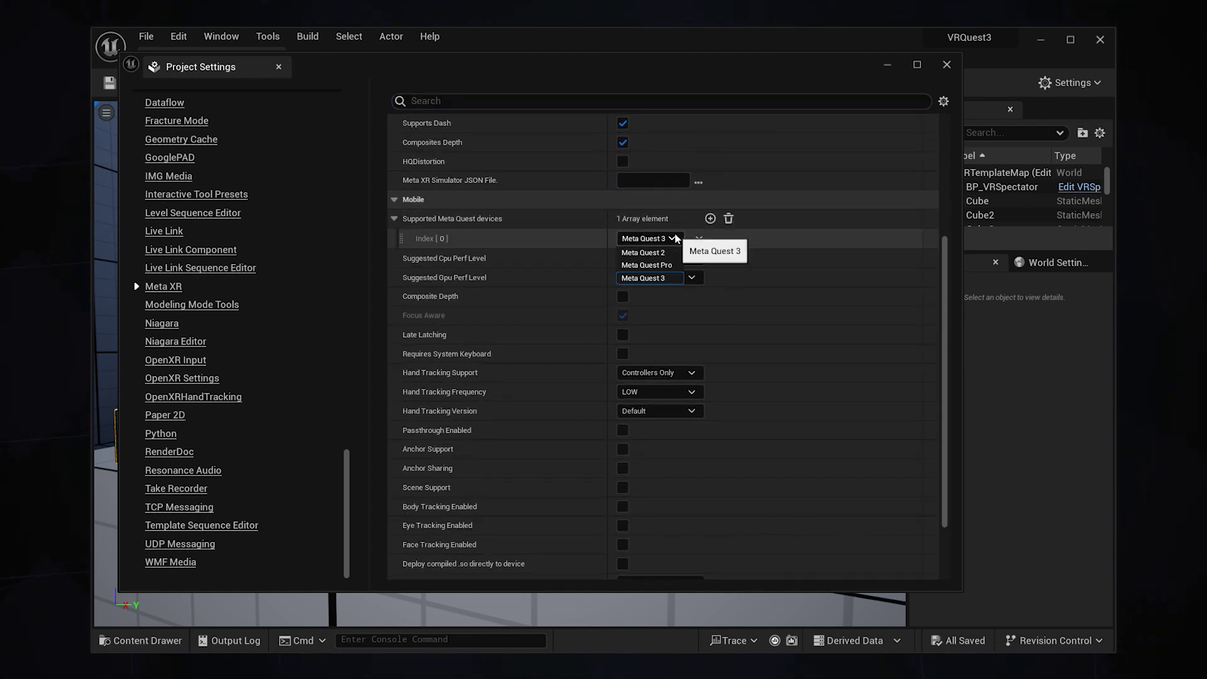
pyautogui.click(667, 277)
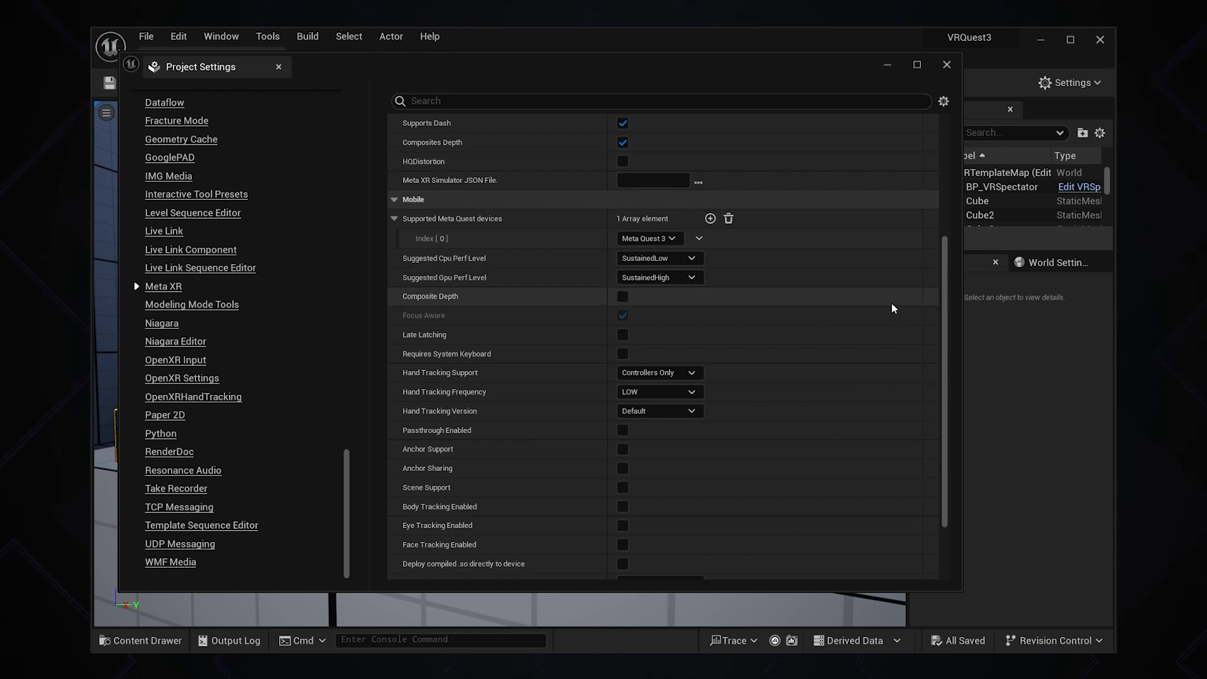
pyautogui.moveTo(943, 298); pyautogui.dragTo(936, 168)
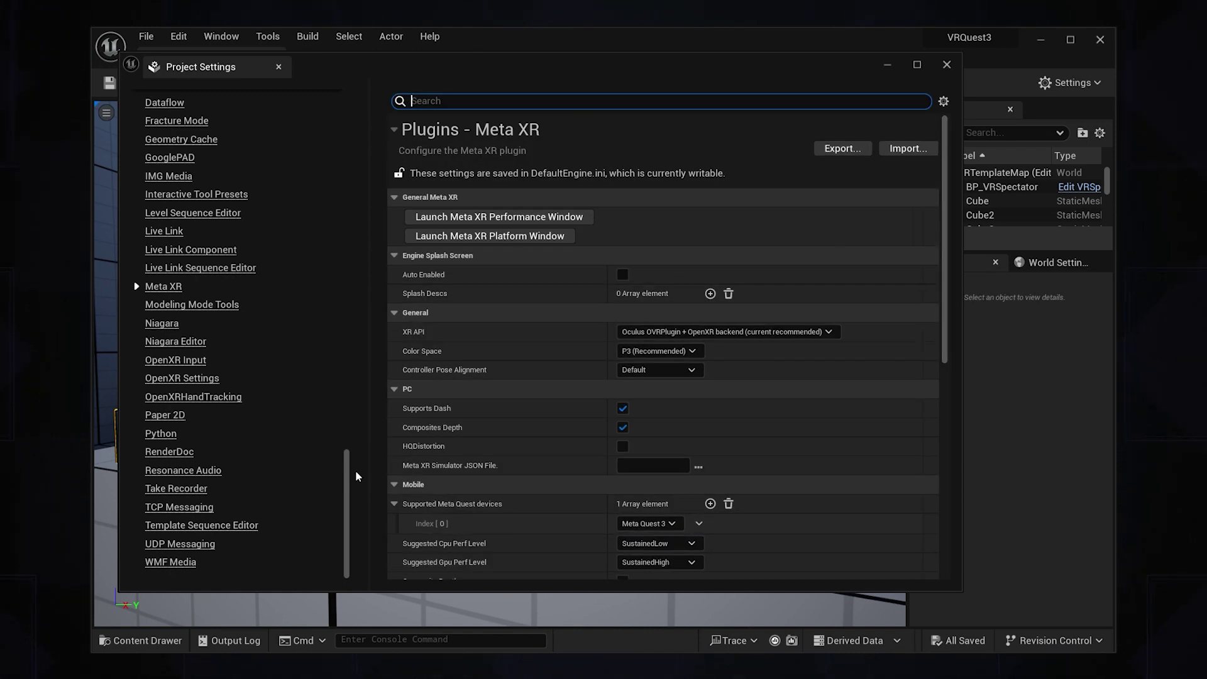
pyautogui.moveTo(356, 476); pyautogui.dragTo(358, 377)
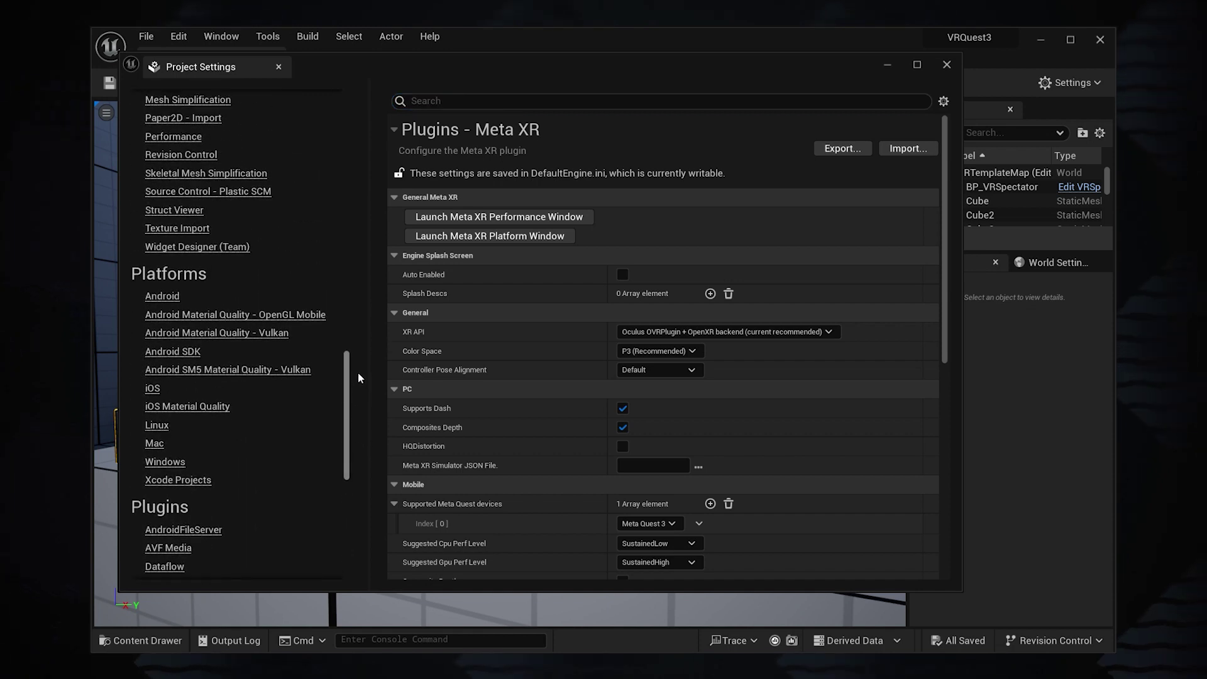
# Configure the project for Android and change the Target SDK Version from 25 to 32.
pyautogui.click(157, 297)
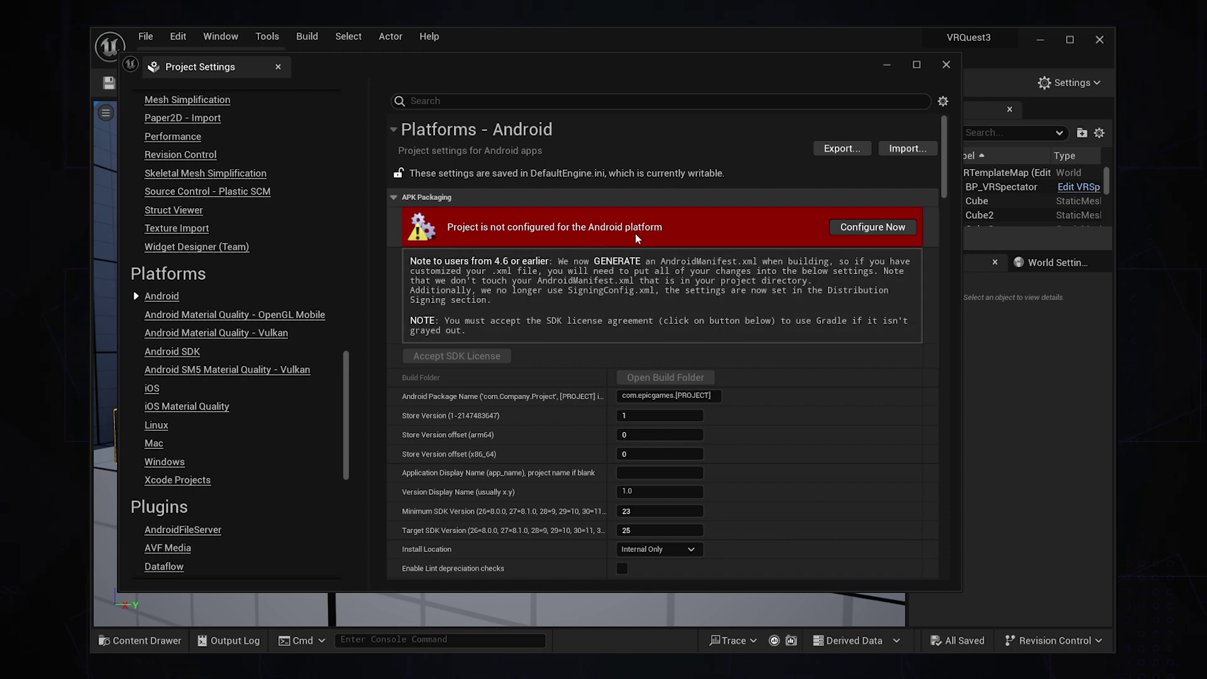
pyautogui.click(866, 231)
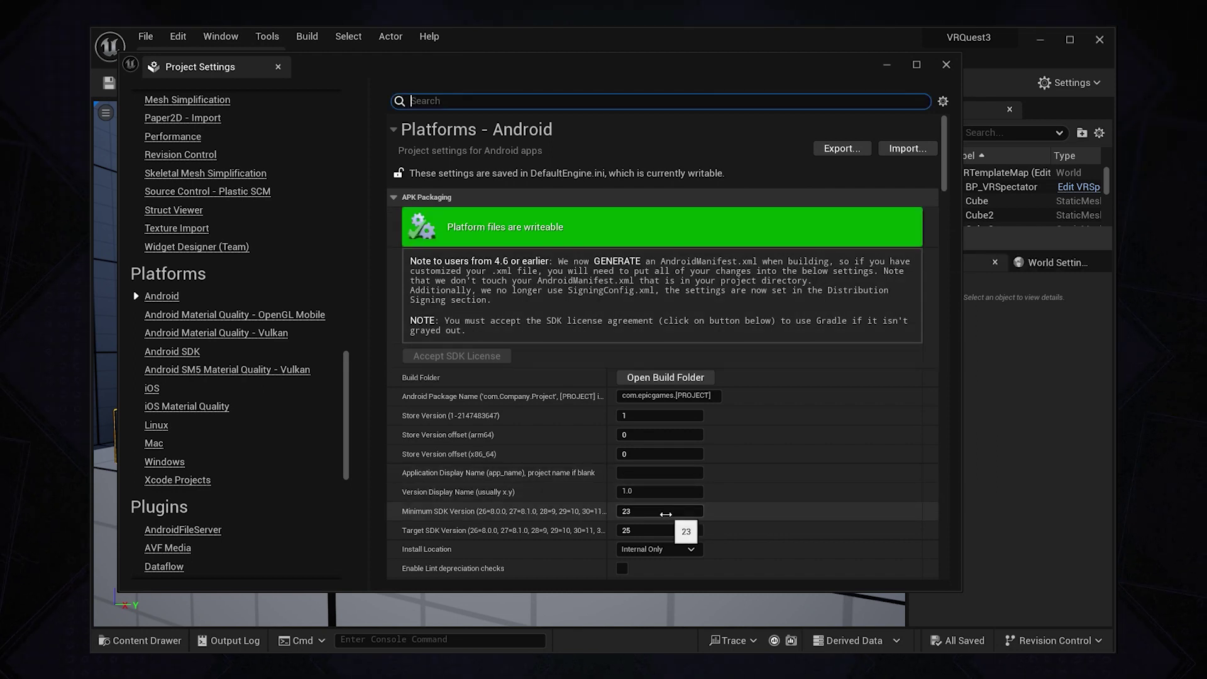
pyautogui.click(625, 511)
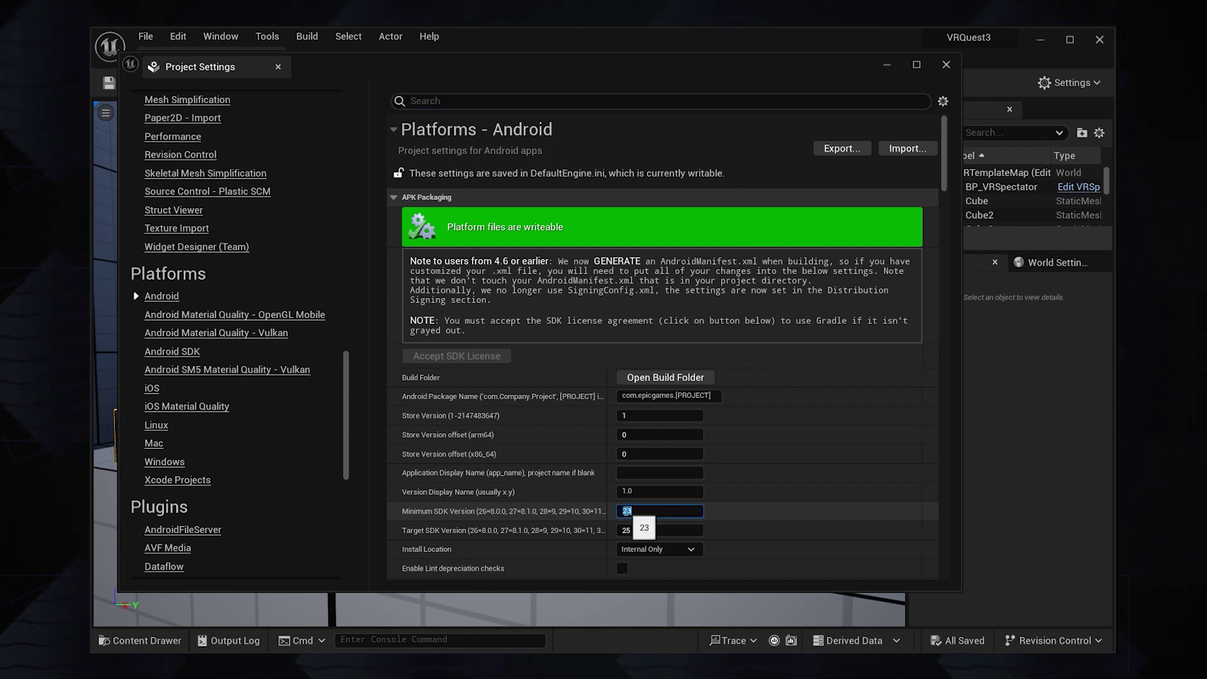
pyautogui.press('Tab')
pyautogui.write('32')
pyautogui.press('Tab')
pyautogui.scroll(-5, 937, 183)
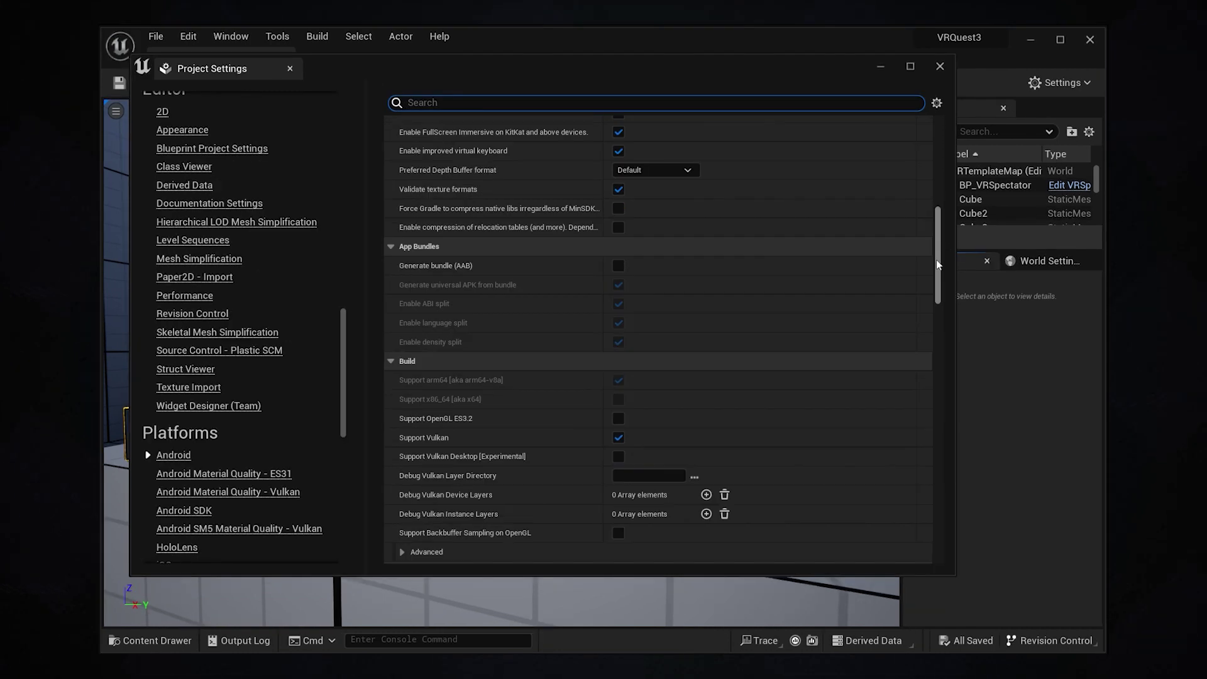
# Add another entry to Package for Oculus Mobile devices under Advanced APK Packaging.
pyautogui.moveTo(937, 259); pyautogui.dragTo(935, 286)
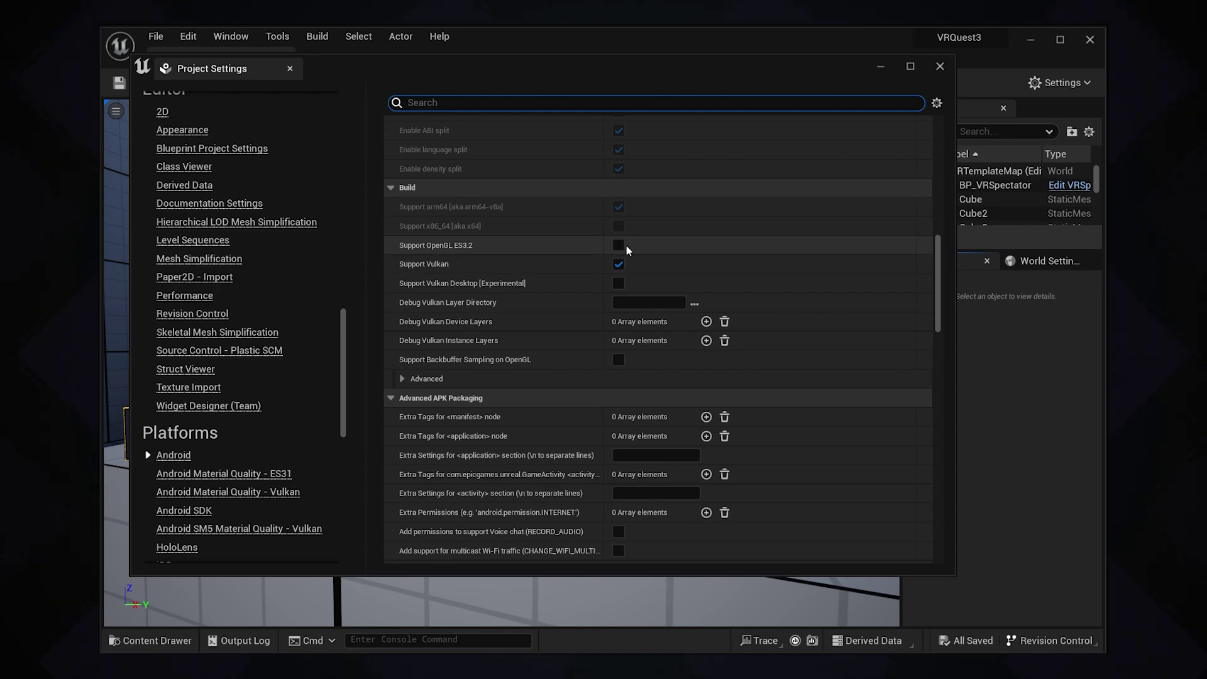
pyautogui.scroll(-3, 747, 461)
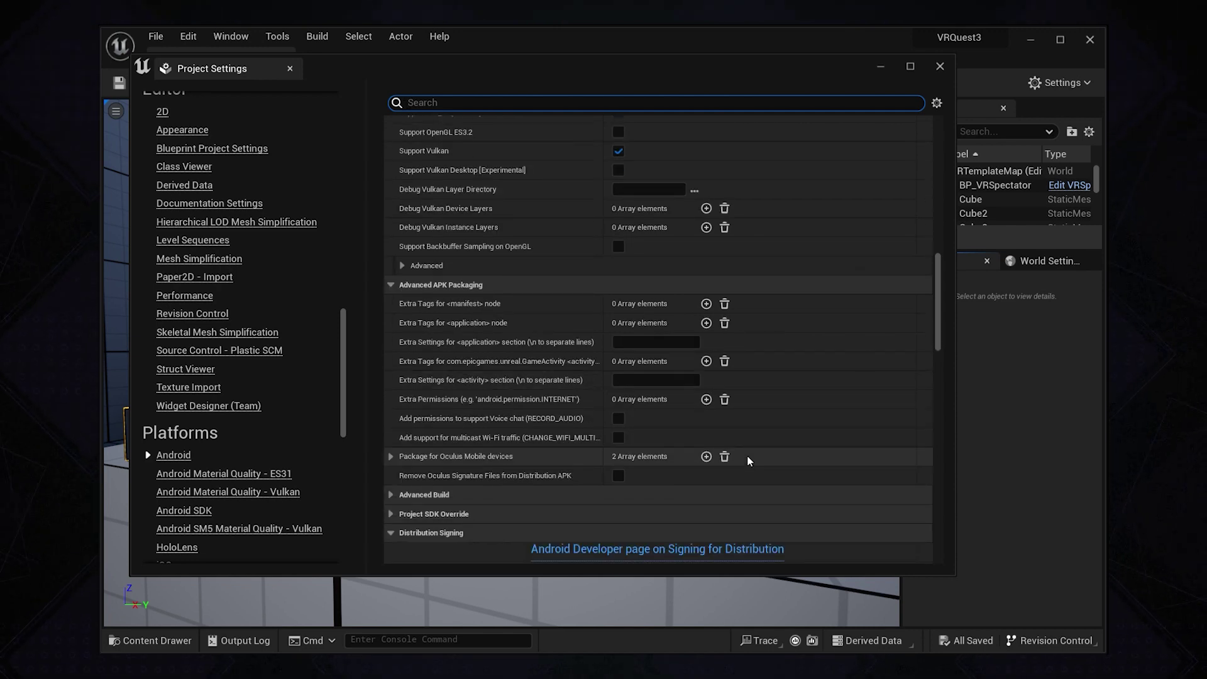
pyautogui.click(706, 457)
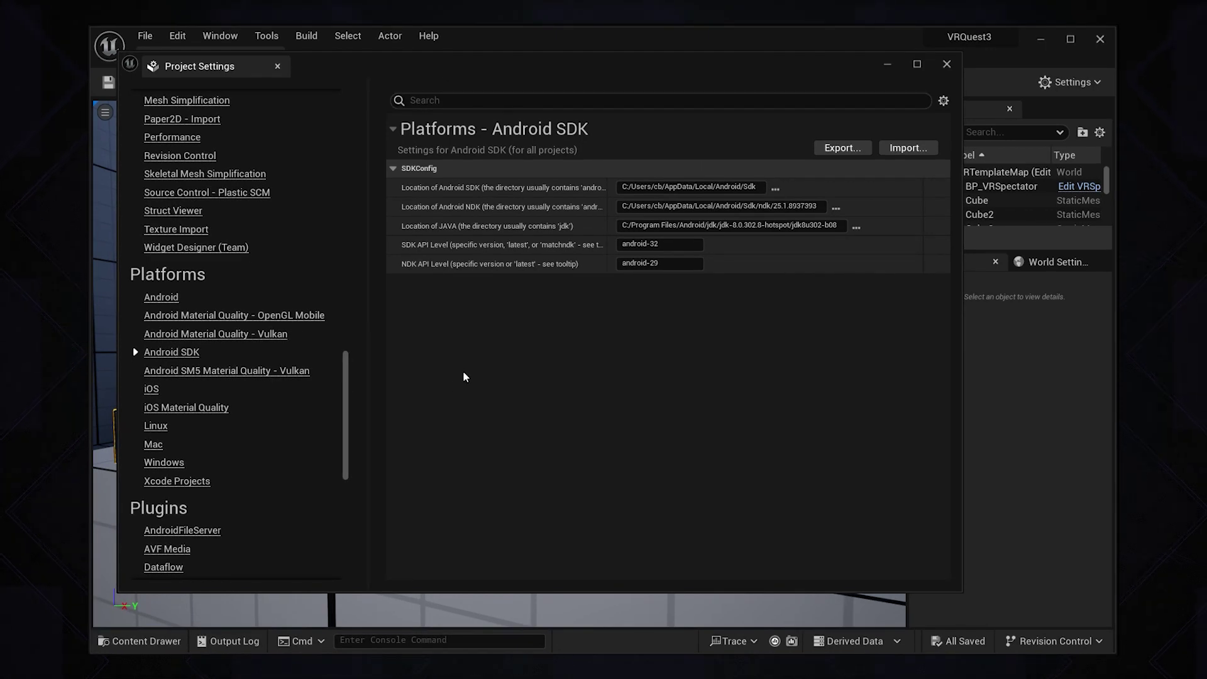
# Open the Engine - Input settings and confirm Default Touch Interface remains None.
pyautogui.moveTo(346, 390); pyautogui.dragTo(347, 223)
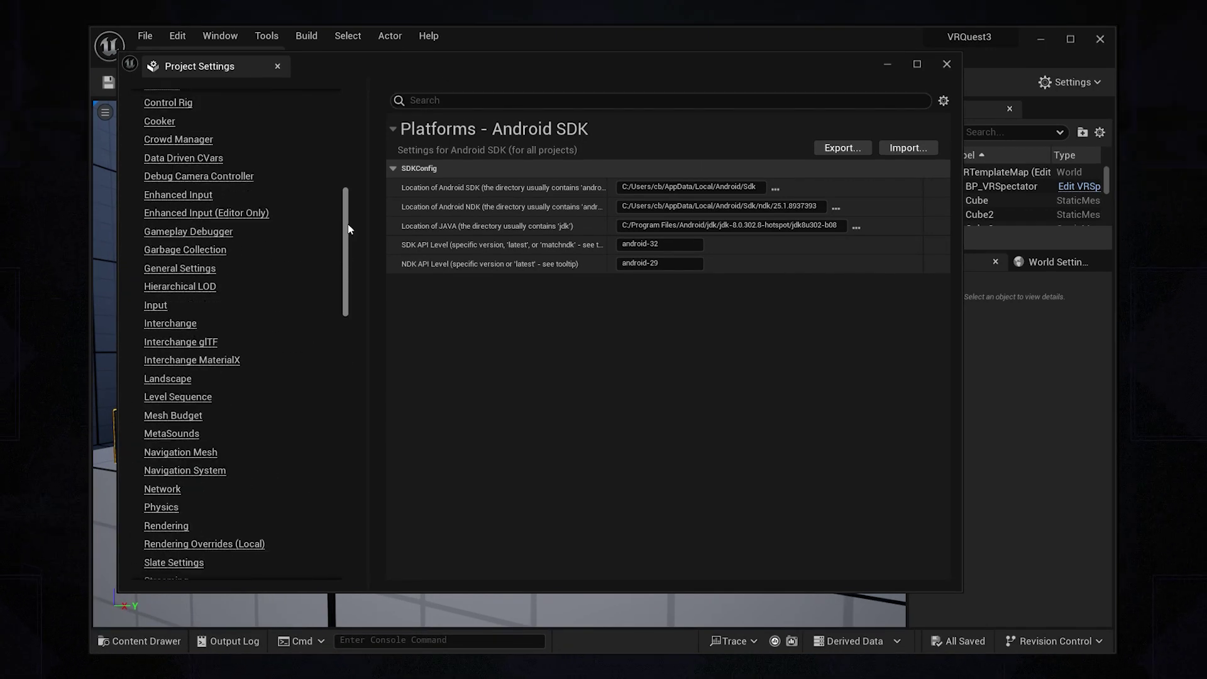
pyautogui.click(161, 311)
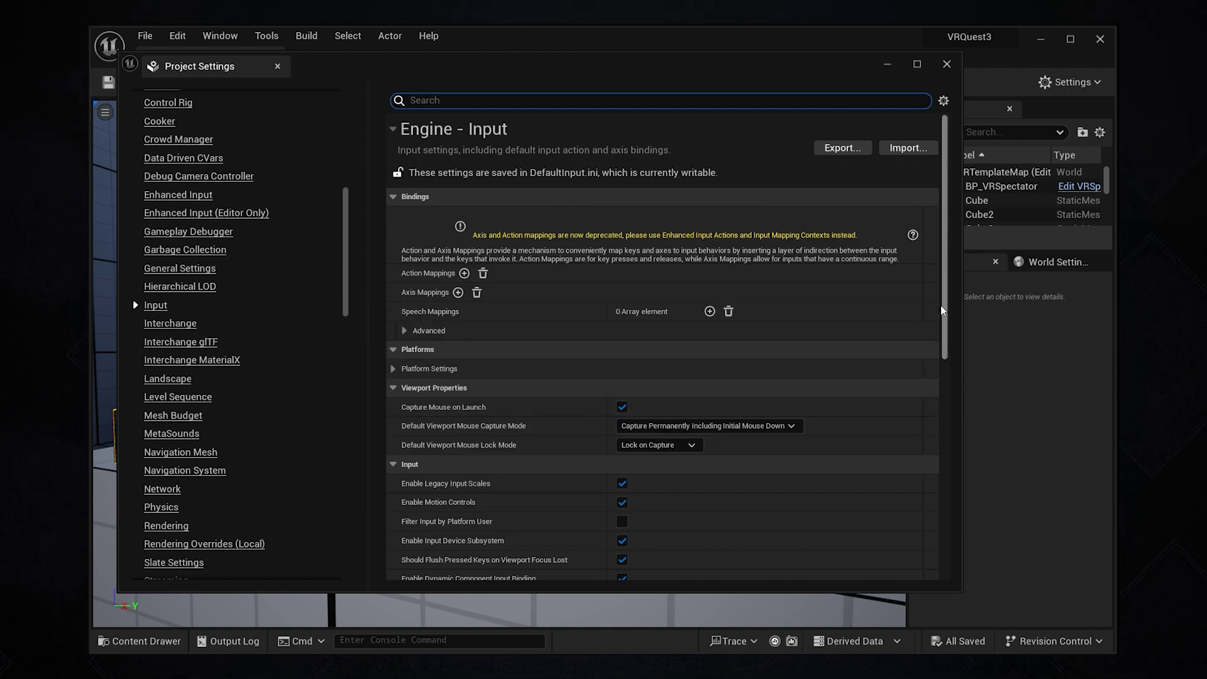
pyautogui.scroll(-5, 805, 308)
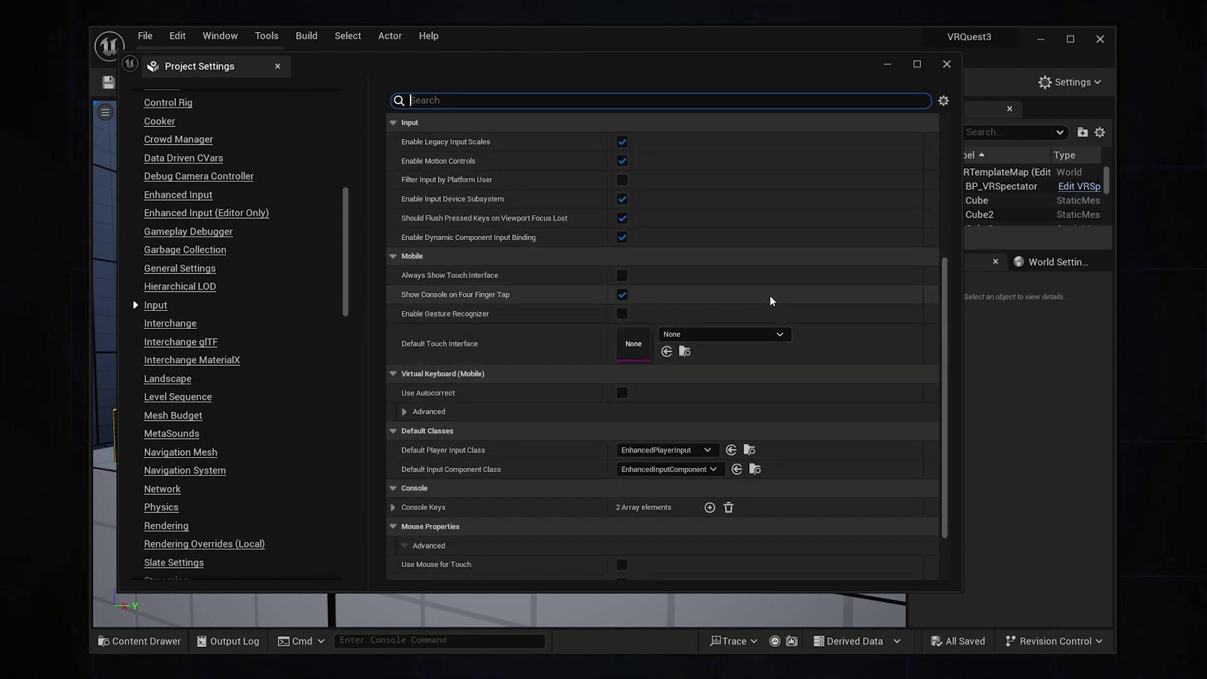
pyautogui.click(779, 336)
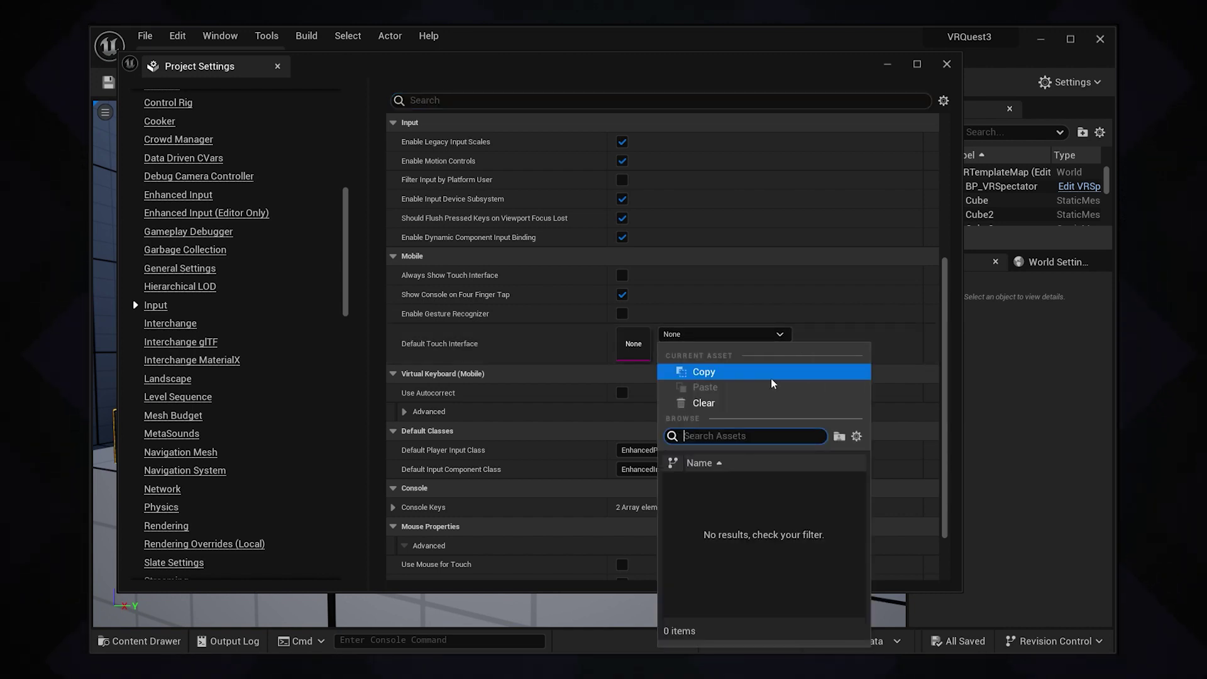
pyautogui.click(777, 403)
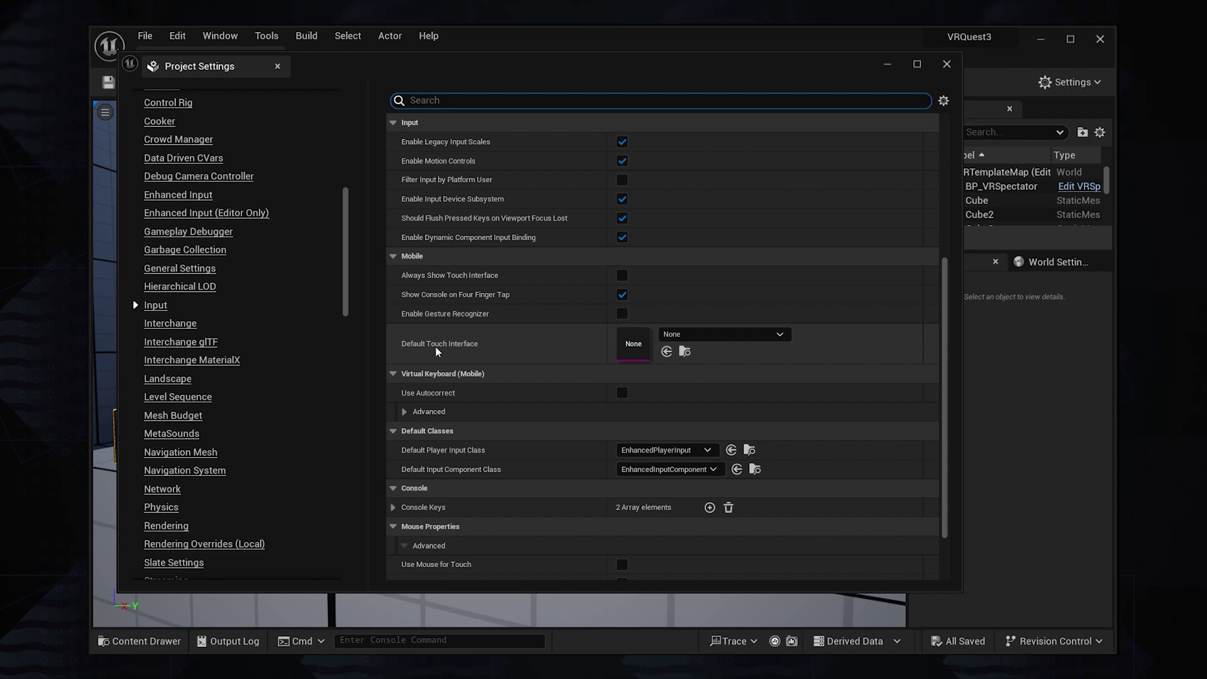
pyautogui.scroll(-6, 244, 341)
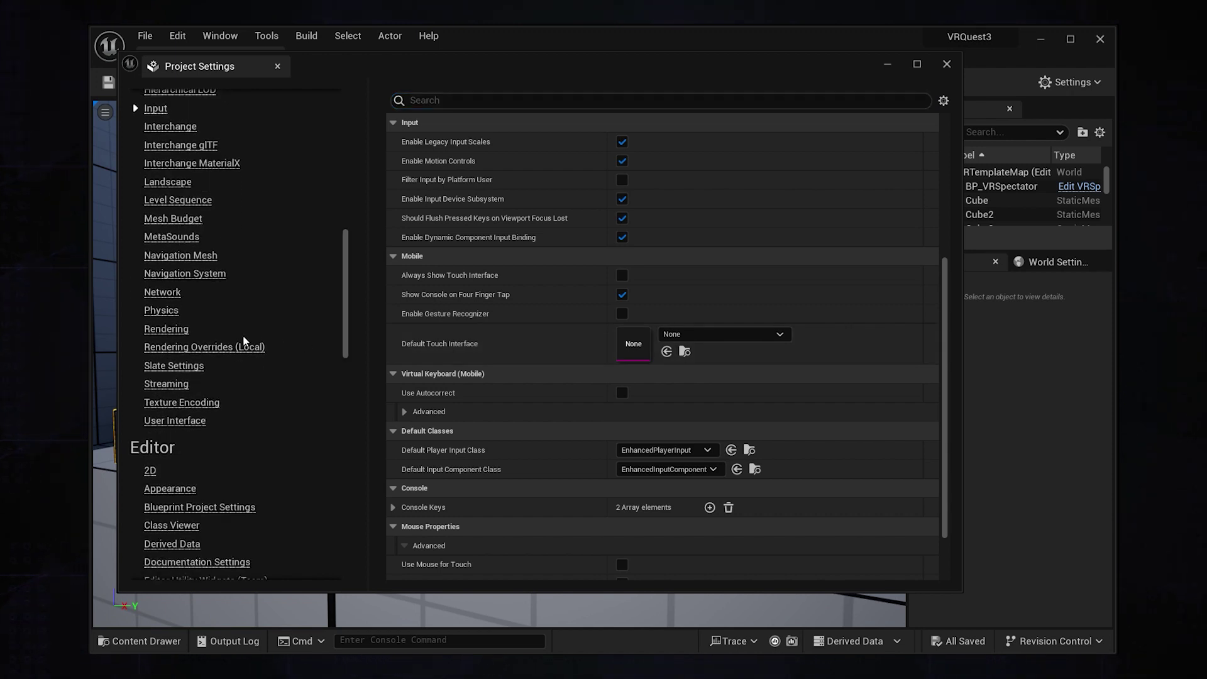
# In Rendering, keep the Mobile Anti-Aliasing Method as MSAA, then close Project Settings.
pyautogui.click(165, 329)
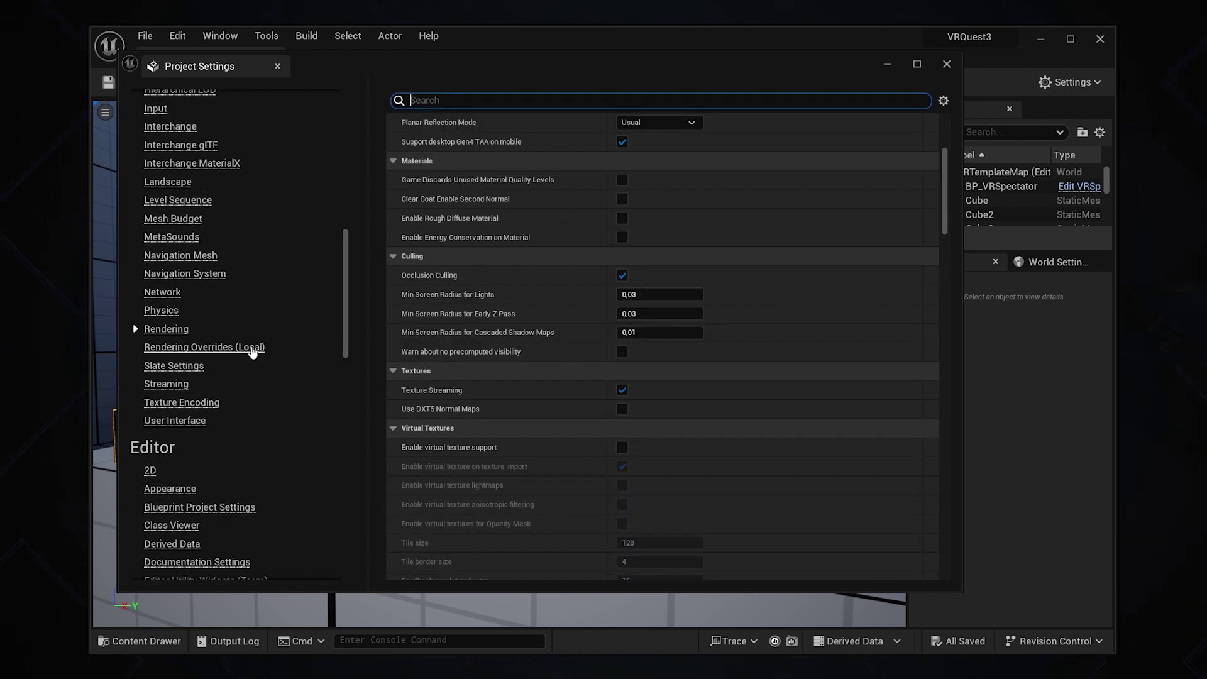
pyautogui.scroll(5, 691, 264)
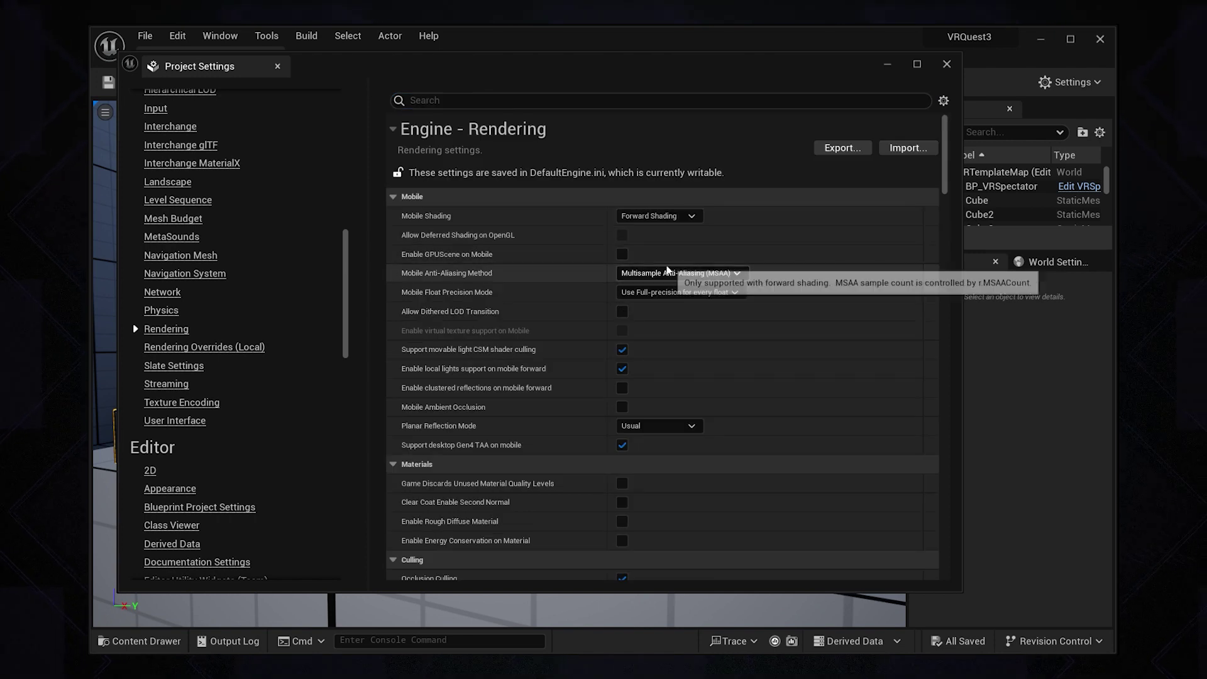
pyautogui.click(717, 273)
pyautogui.click(729, 275)
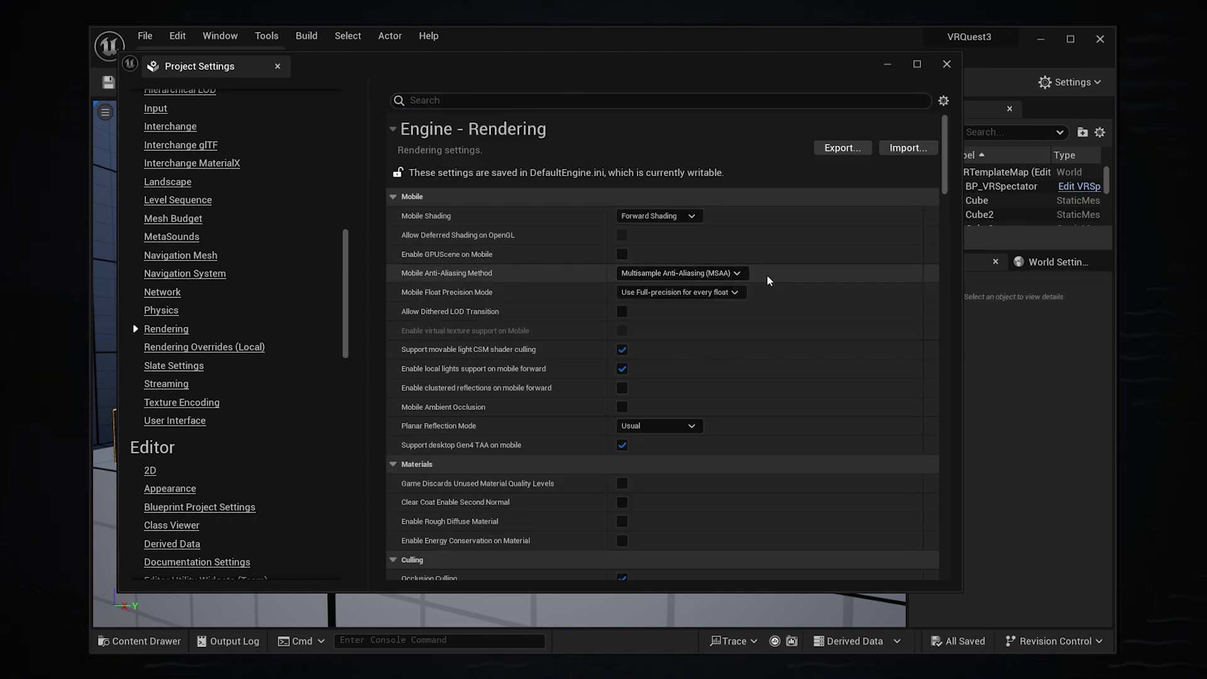
pyautogui.moveTo(951, 178); pyautogui.dragTo(899, 379)
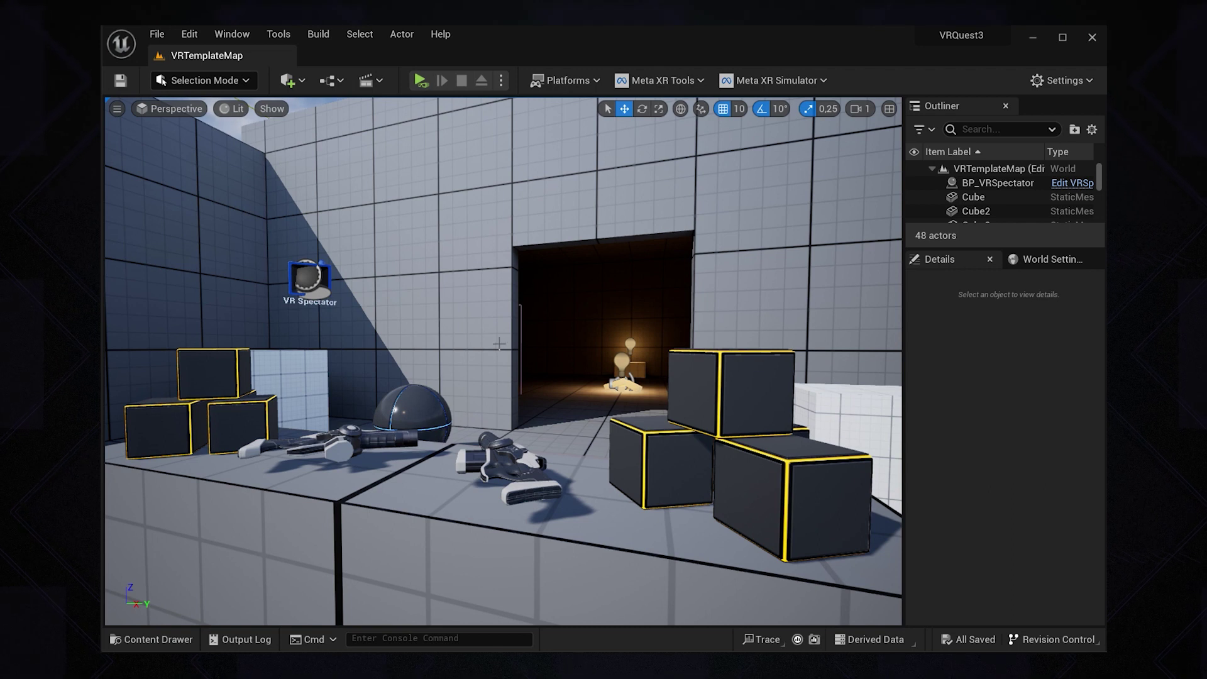
# Show the Change Play Mode and Play Settings menu beside the Play controls.
pyautogui.click(501, 80)
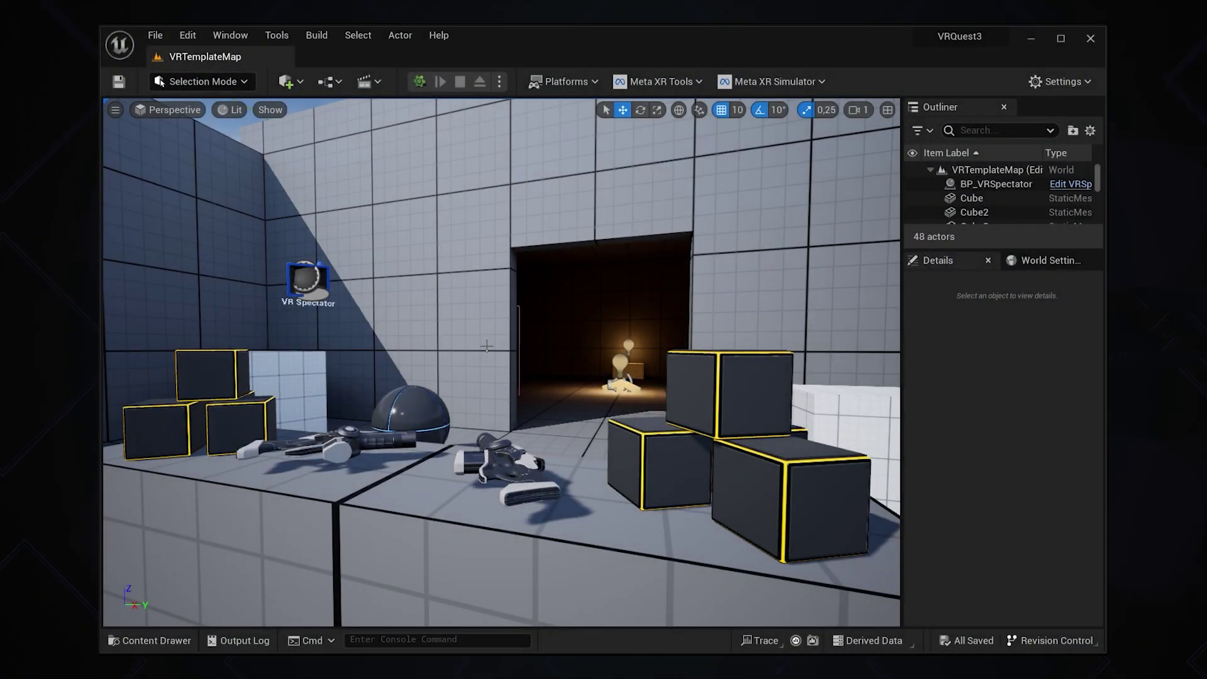
# Quick Launch the VR template game on the Quest 3 headset.
pyautogui.click(501, 82)
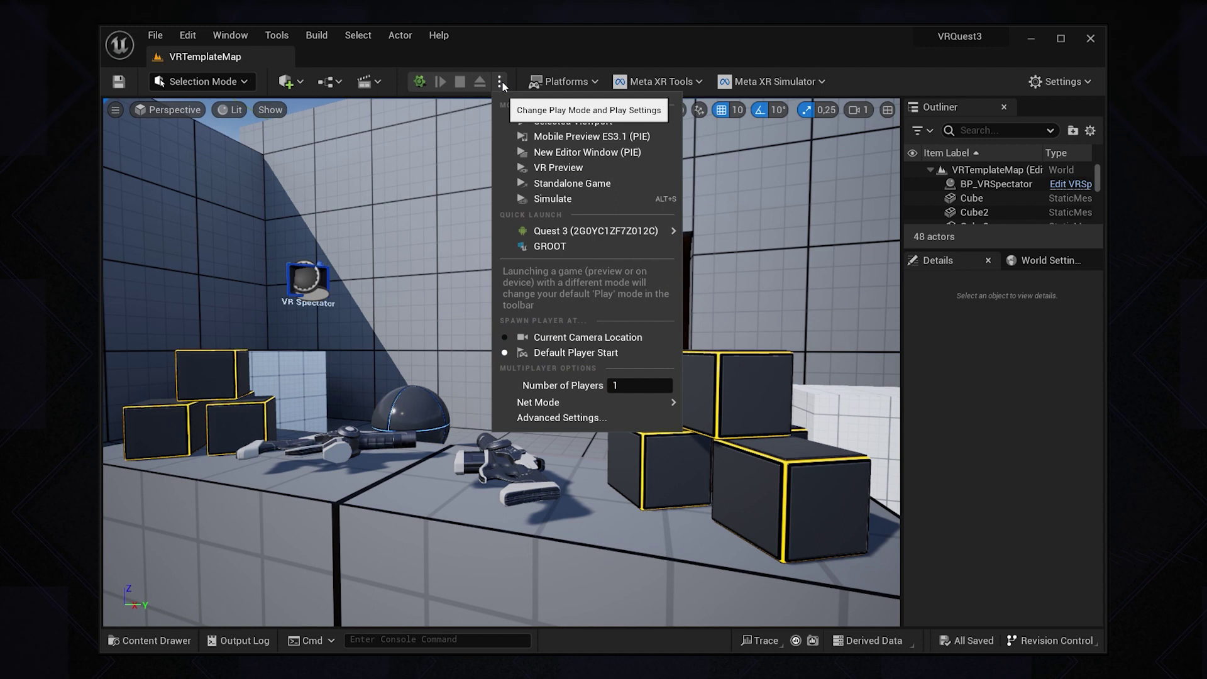
pyautogui.moveTo(550, 233)
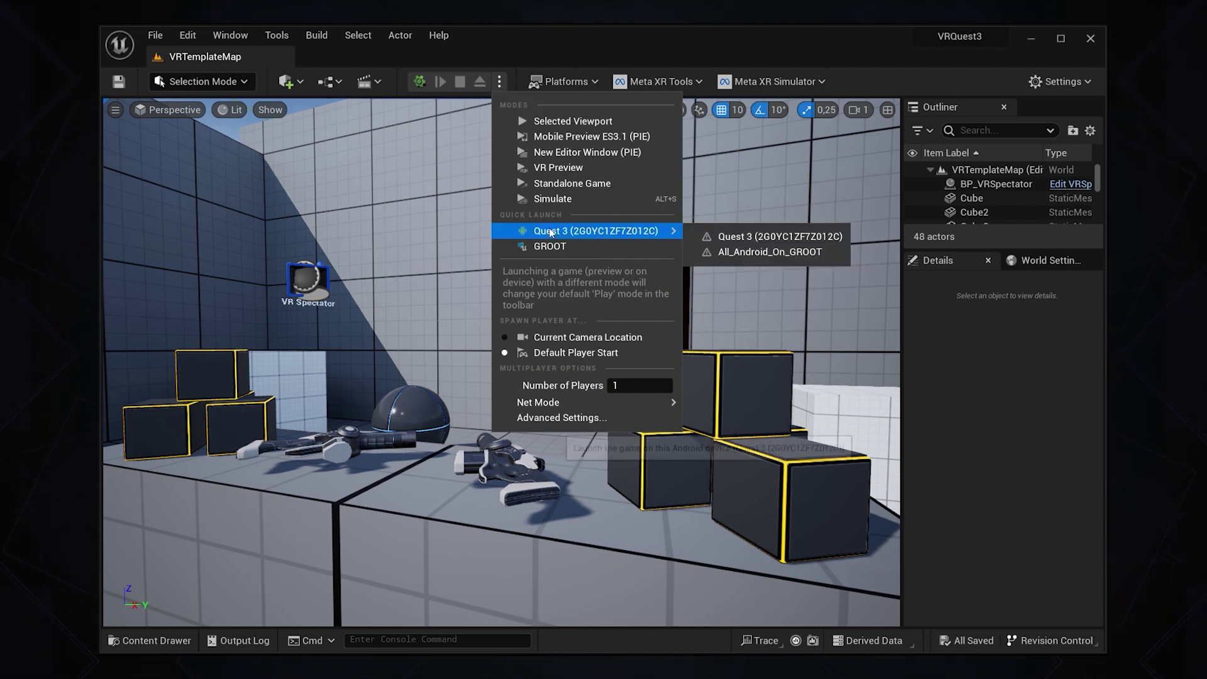
pyautogui.click(723, 237)
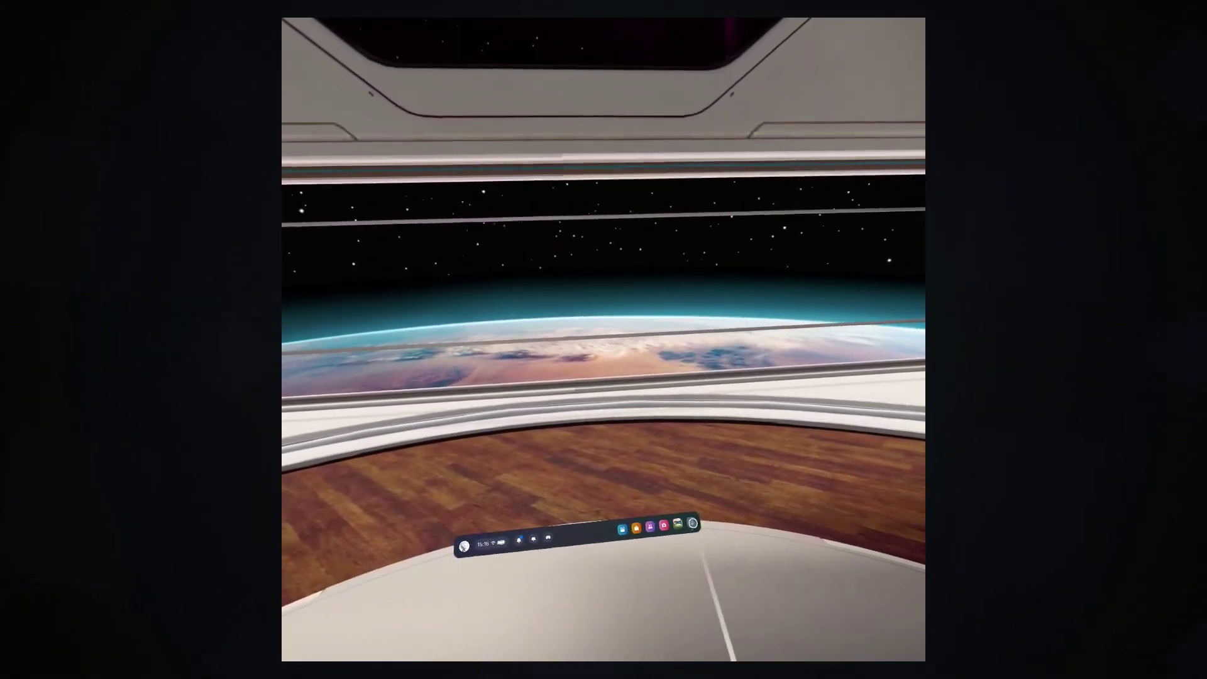
# Filter the App Library to Unknown sources and launch VRQuest3.
pyautogui.click(697, 538)
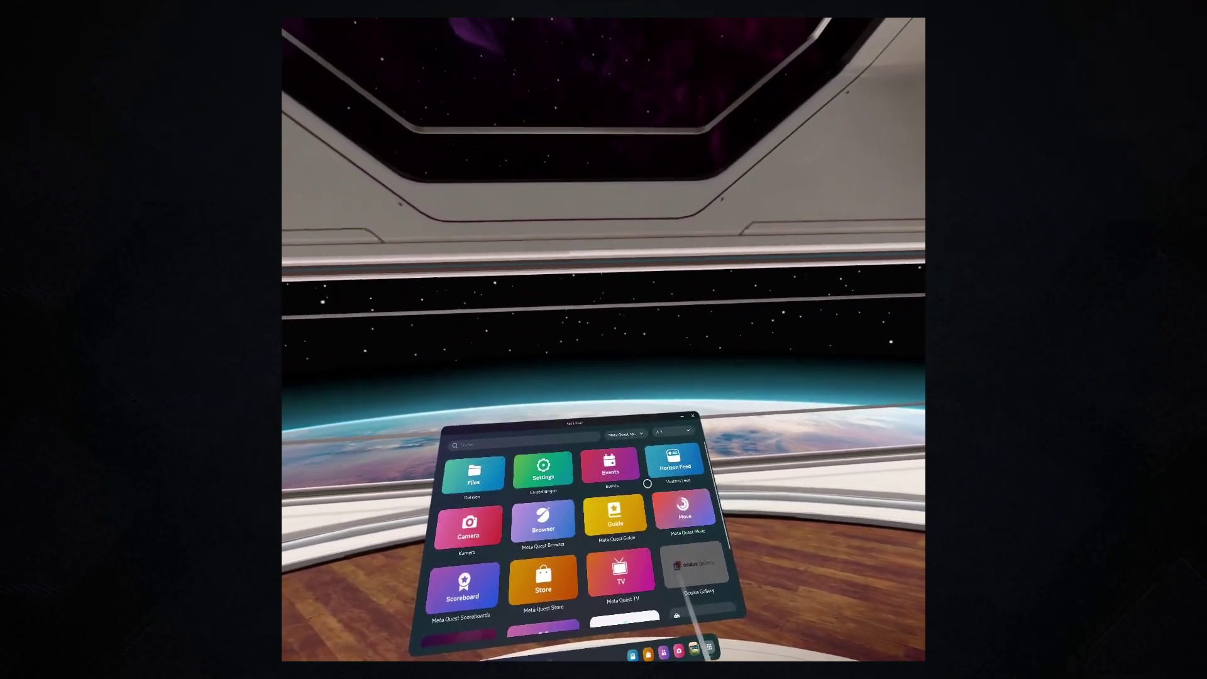
pyautogui.click(629, 431)
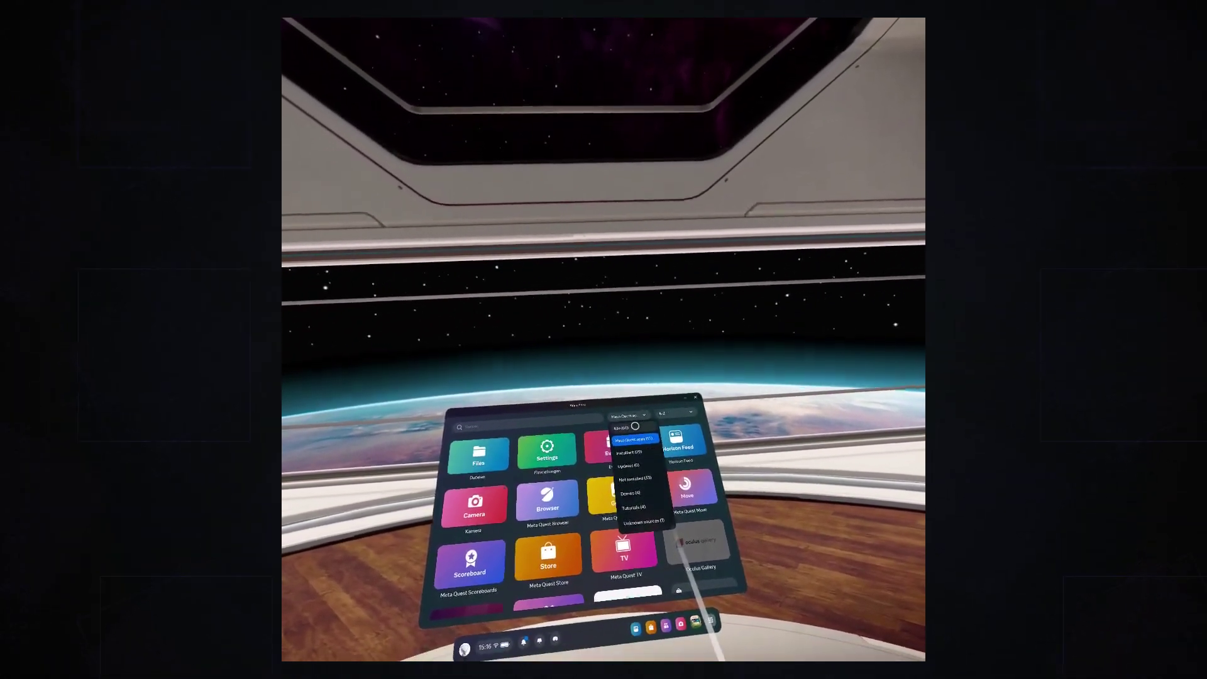
pyautogui.click(650, 509)
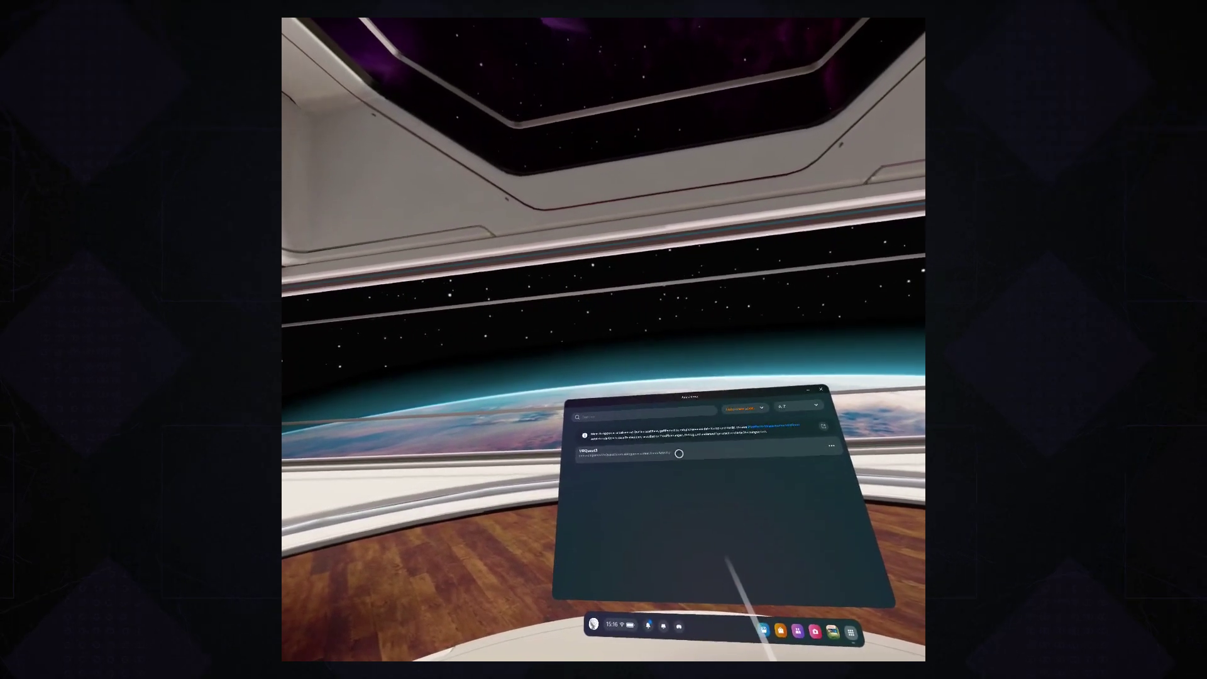
pyautogui.click(616, 461)
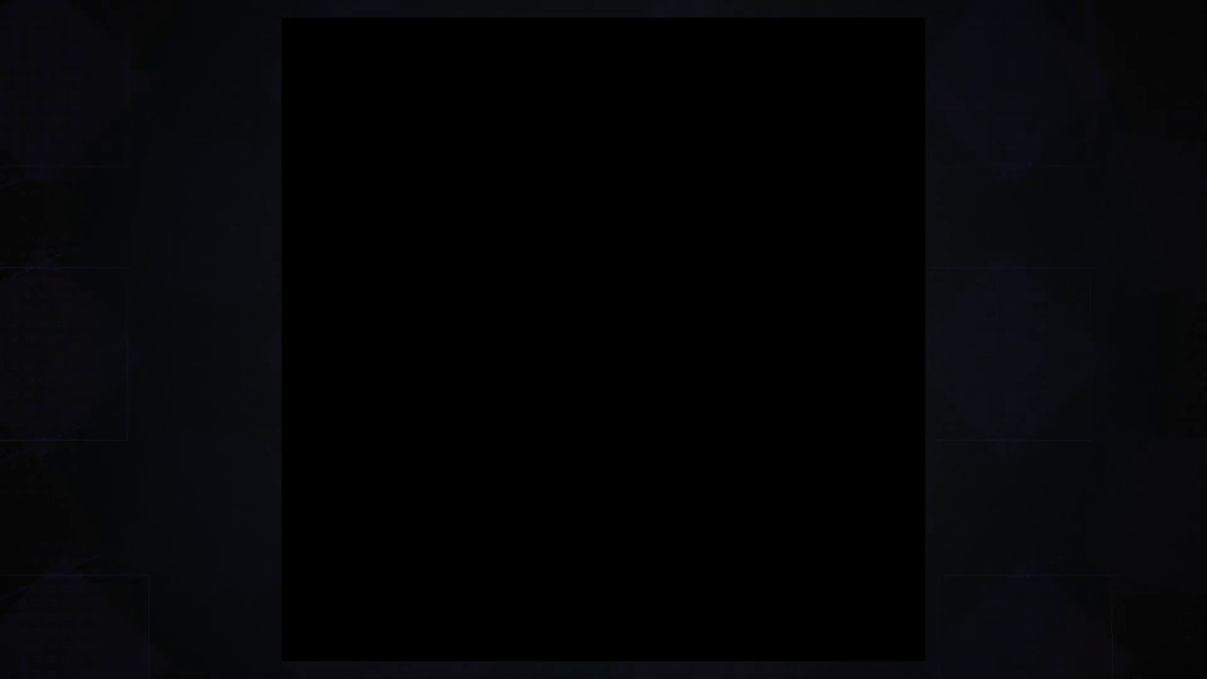